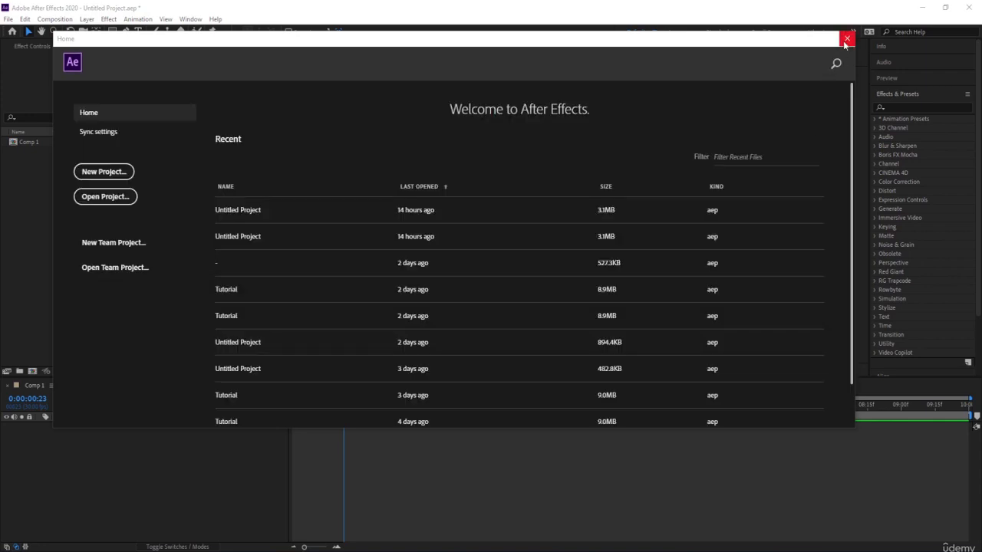
Dismiss the Home window to reach the open project.
left_click(846, 39)
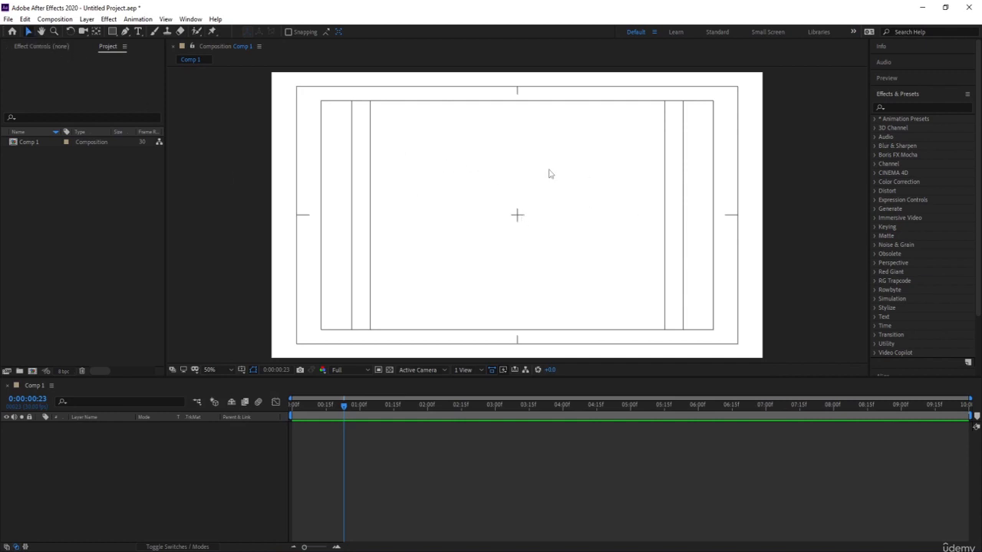
Pan around the Comp 1 view with the Hand tool, then restore its magnification to Fit.
left_click(42, 32)
left_click_drag(491, 254, 643, 103)
scroll(542, 187, "down", 3)
left_click_drag(529, 218, 508, 243)
left_click_drag(508, 204, 482, 224)
left_click(215, 370)
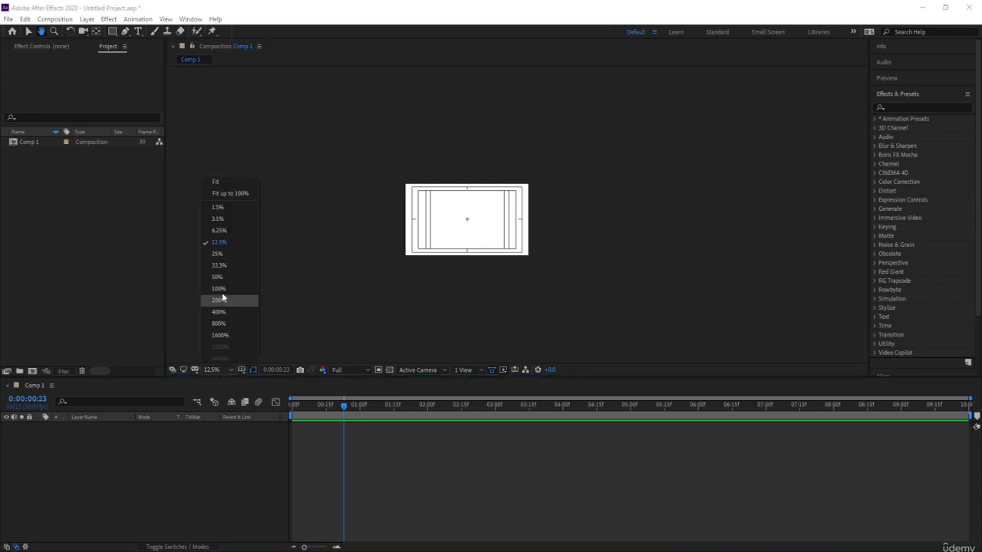
left_click(217, 182)
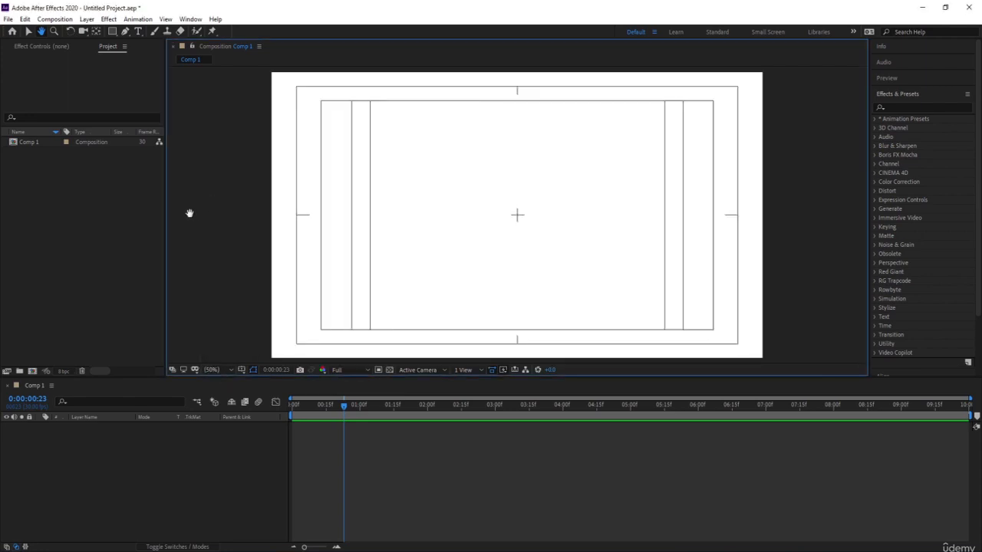
Magnify the Comp 1 view to 1600% with the Zoom tool, then restore it to Fit.
left_click(55, 34)
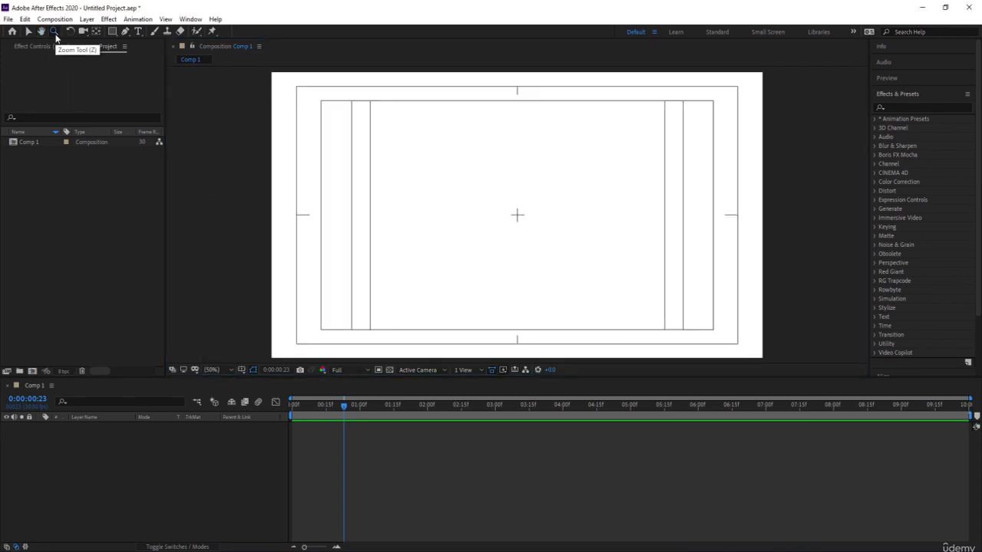
left_click(531, 184)
left_click(531, 185)
left_click(532, 185)
left_click(527, 190)
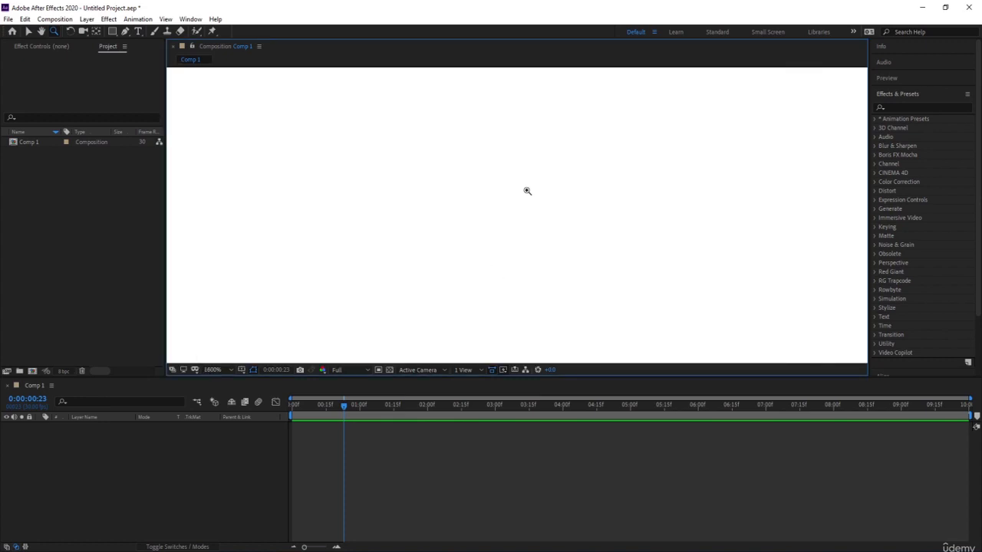
left_click(214, 369)
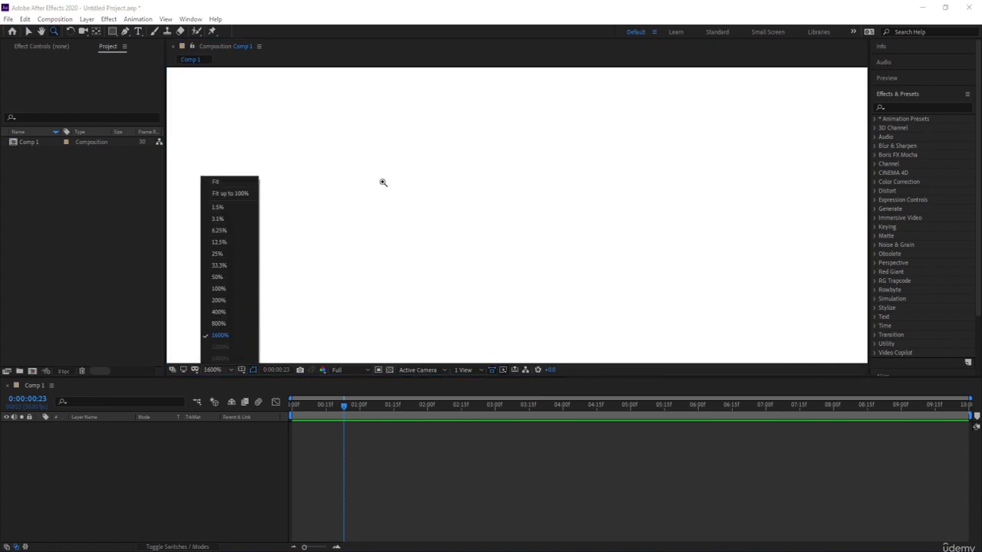
left_click(235, 182)
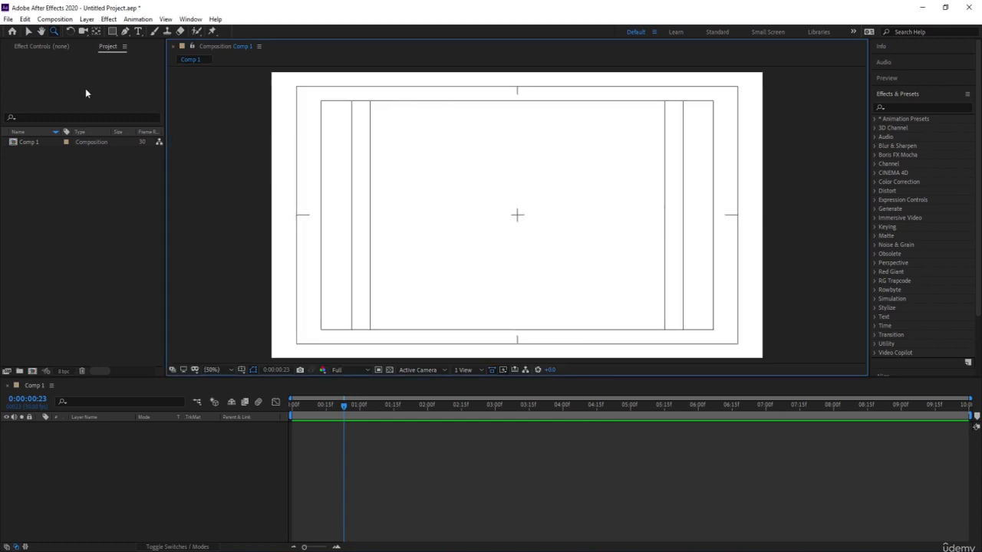
Activate the Rectangle tool and set the shape fill color to red, FF0000.
left_click(71, 33)
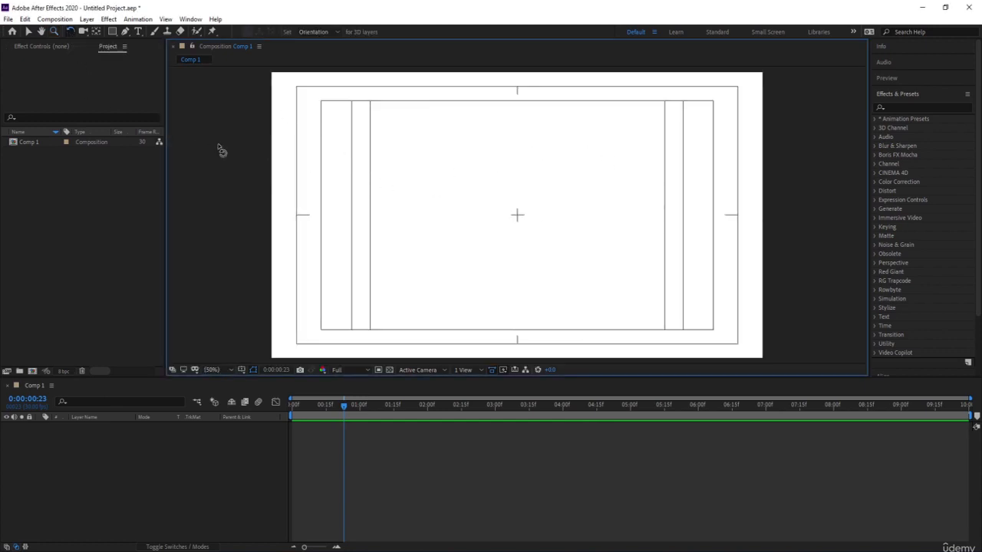
left_click(82, 36)
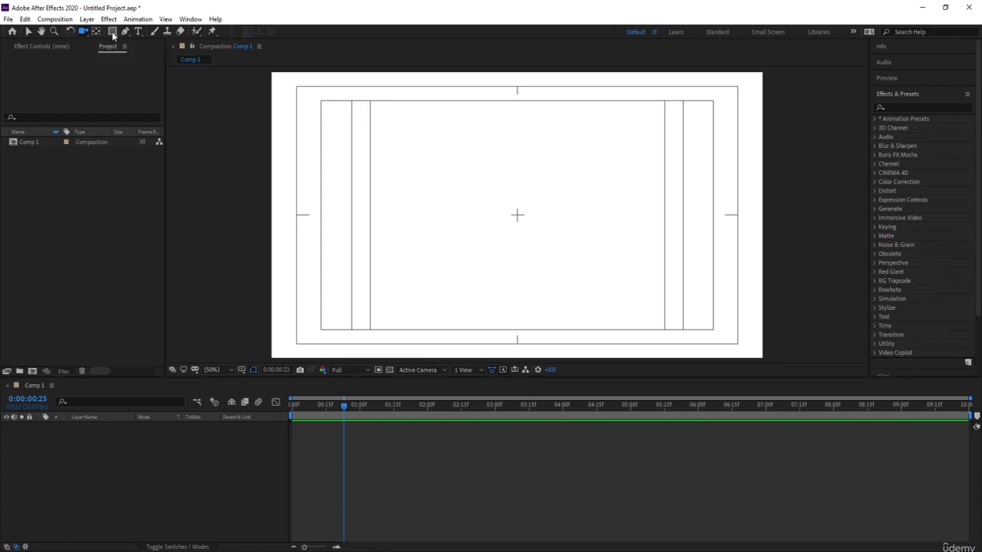
left_click(113, 33)
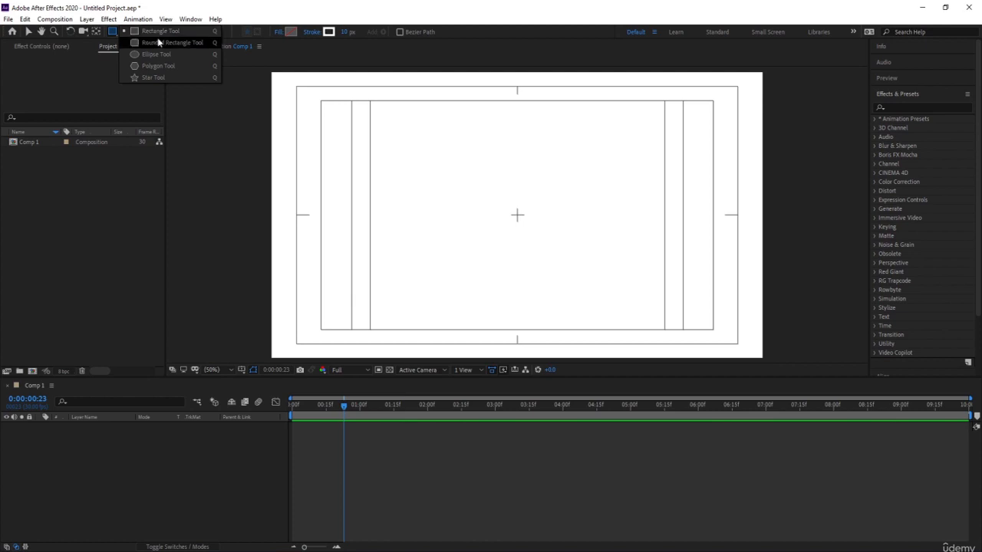
left_click(156, 34)
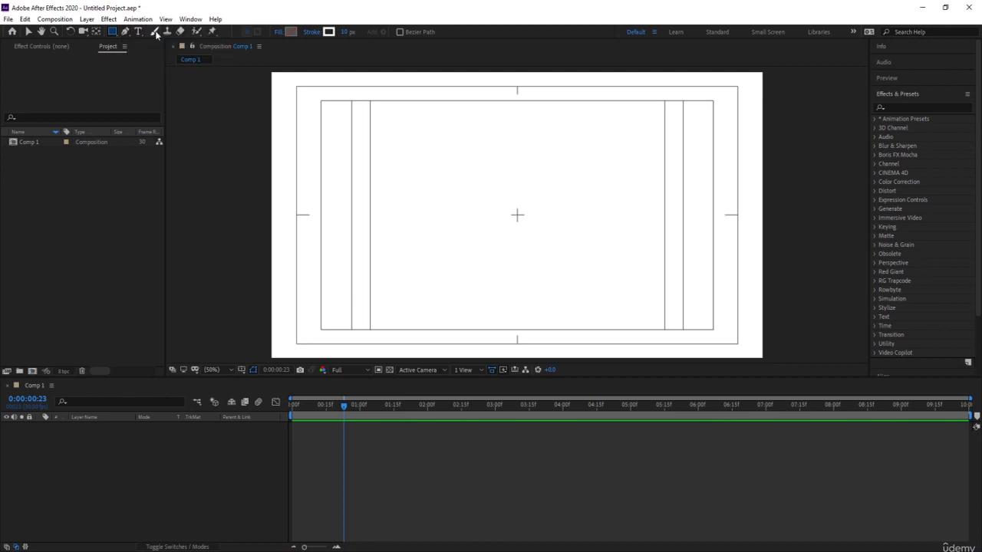
left_click(290, 32)
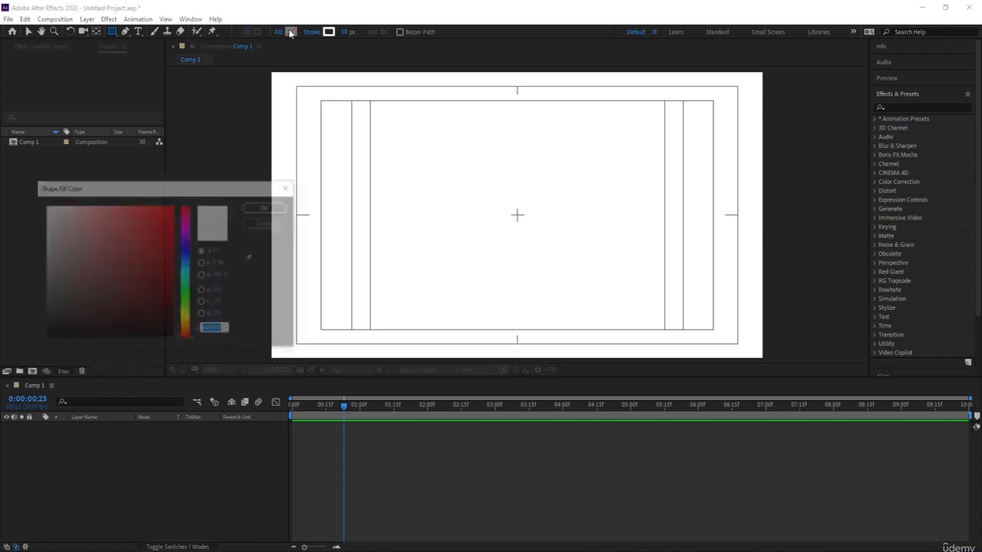
type("FF0000")
left_click(267, 207)
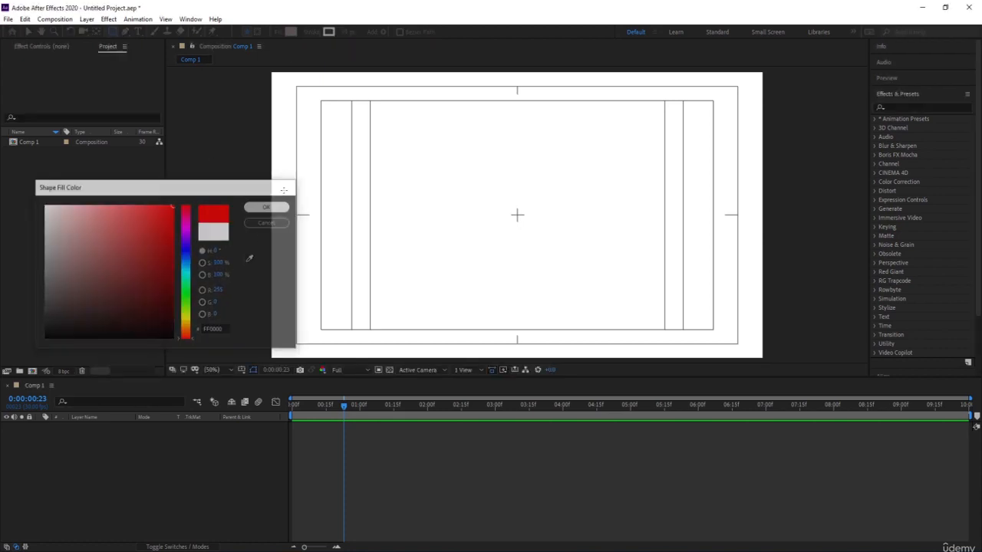
key("Num_Lock")
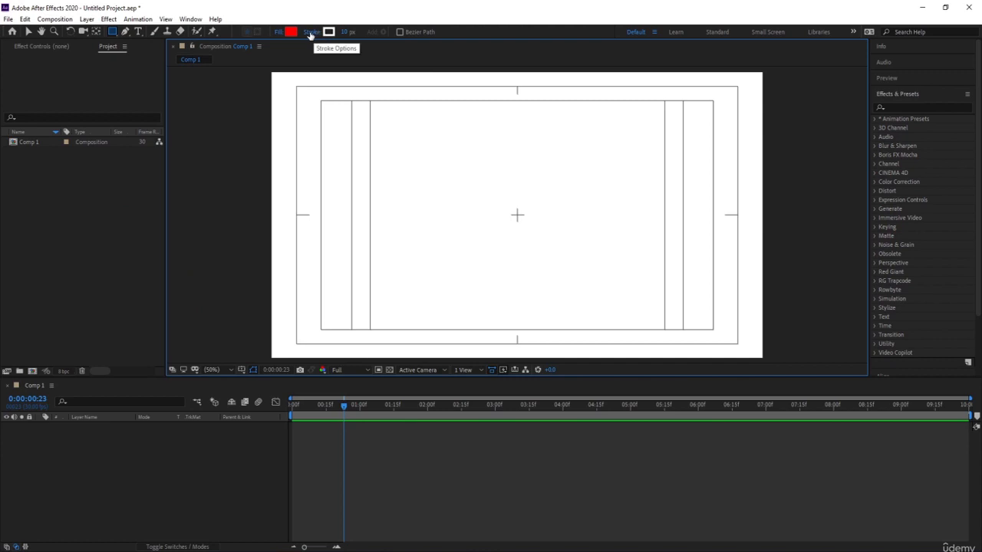
Set the shape stroke to None in the stroke options.
left_click(310, 32)
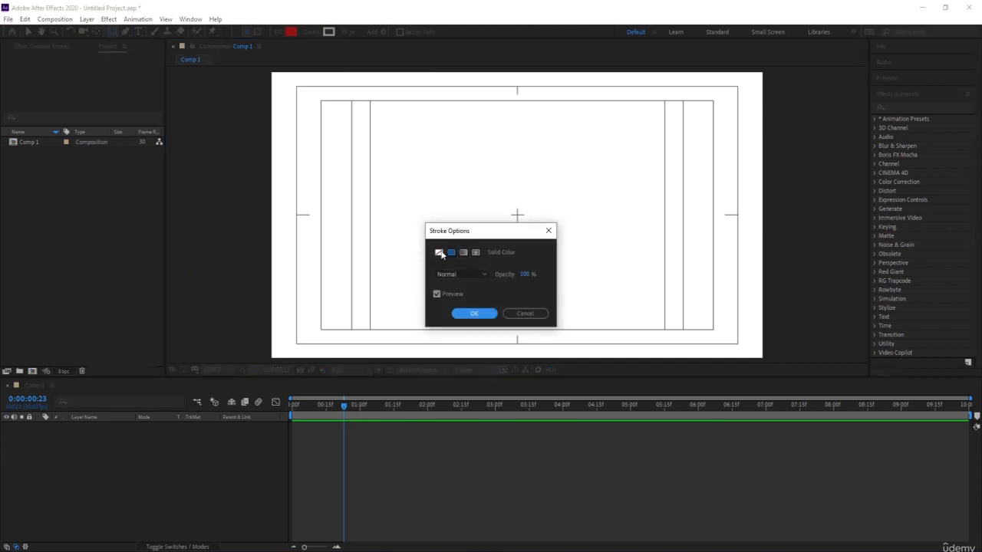
left_click(439, 253)
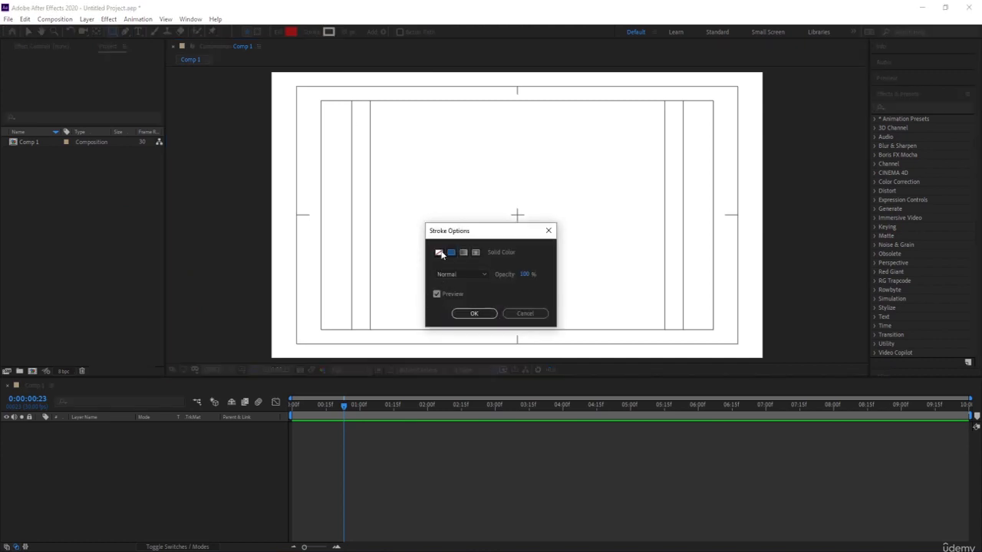
left_click(474, 313)
Draw a nearly square red rectangle over the center of Comp 1 and inspect its anchor point up close.
left_click_drag(461, 149, 611, 242)
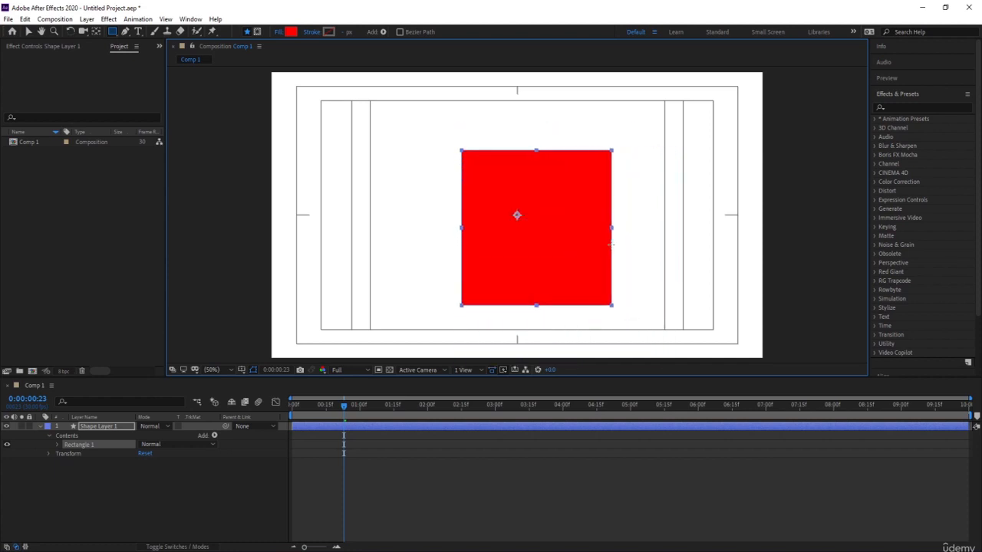
left_click(98, 427)
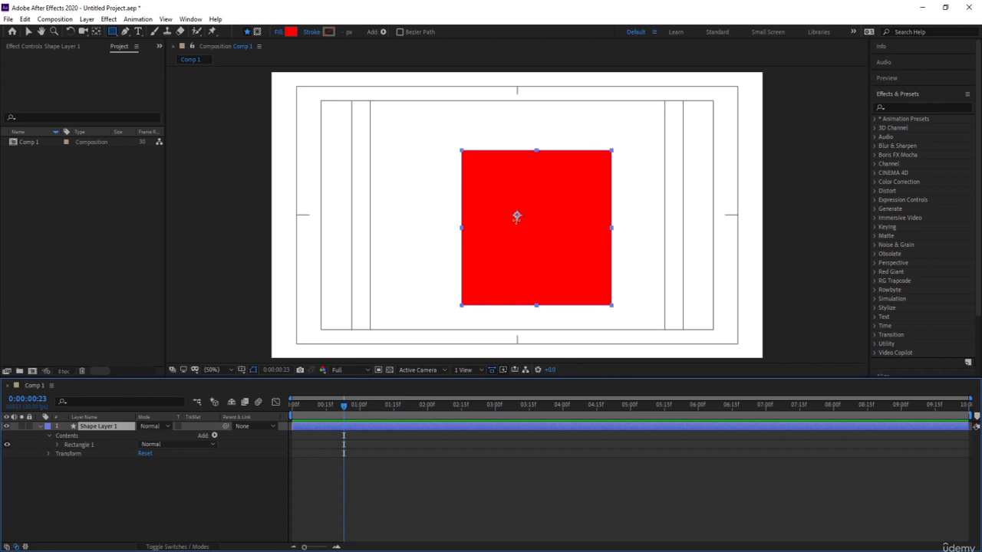
scroll(518, 214, "up", 4)
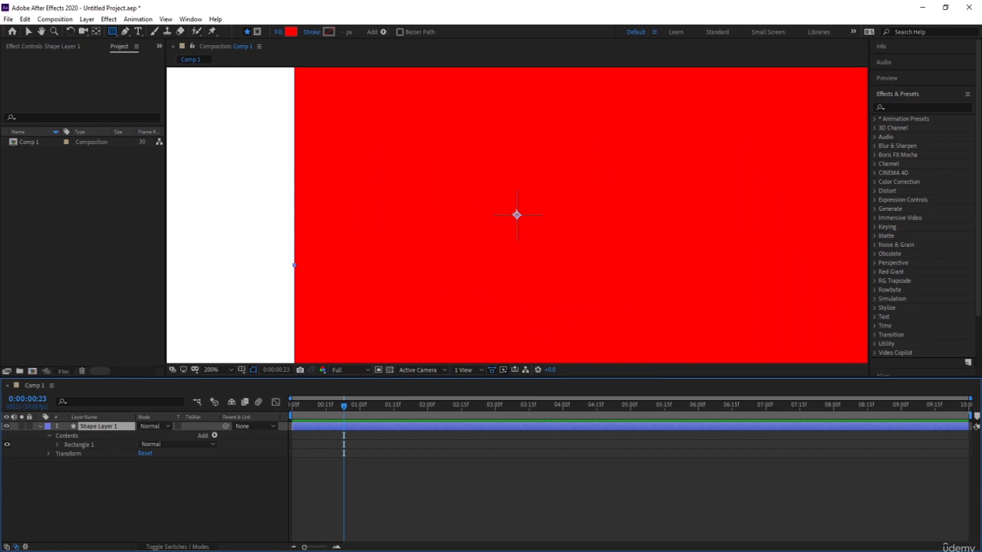
scroll(519, 215, "down", 4)
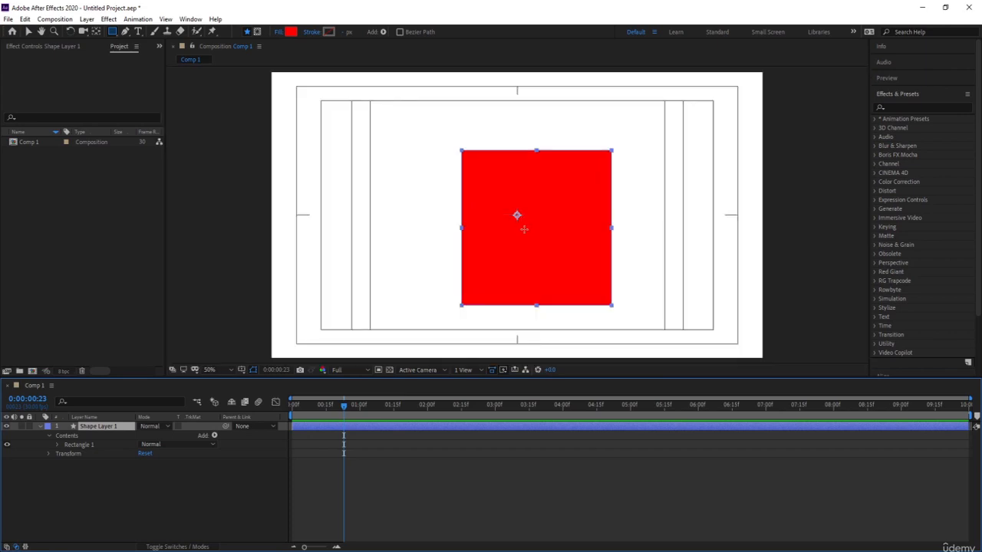
Rotate the red rectangle about its anchor point with the Rotation tool, then turn it back upright.
left_click(70, 32)
left_click_drag(588, 188, 512, 270)
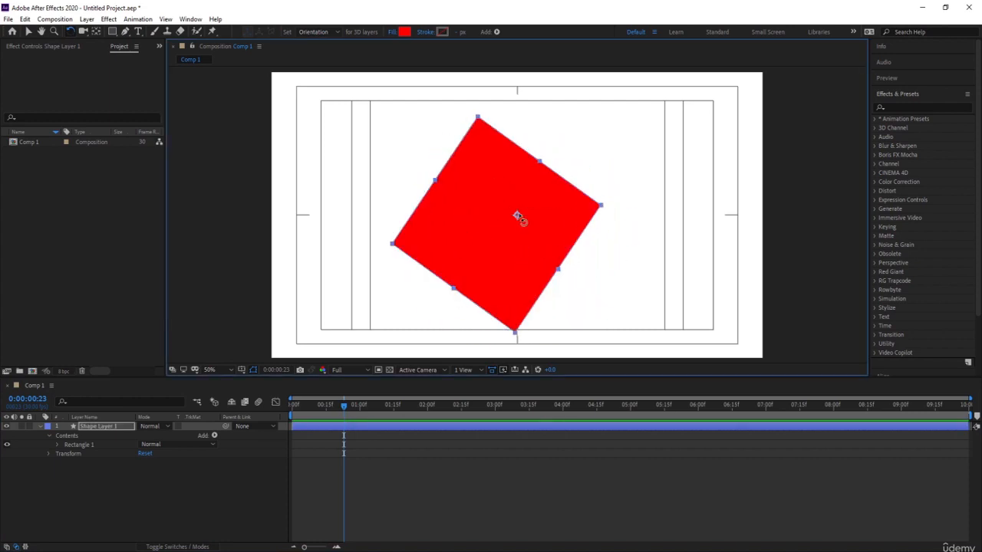
left_click_drag(465, 232, 553, 258)
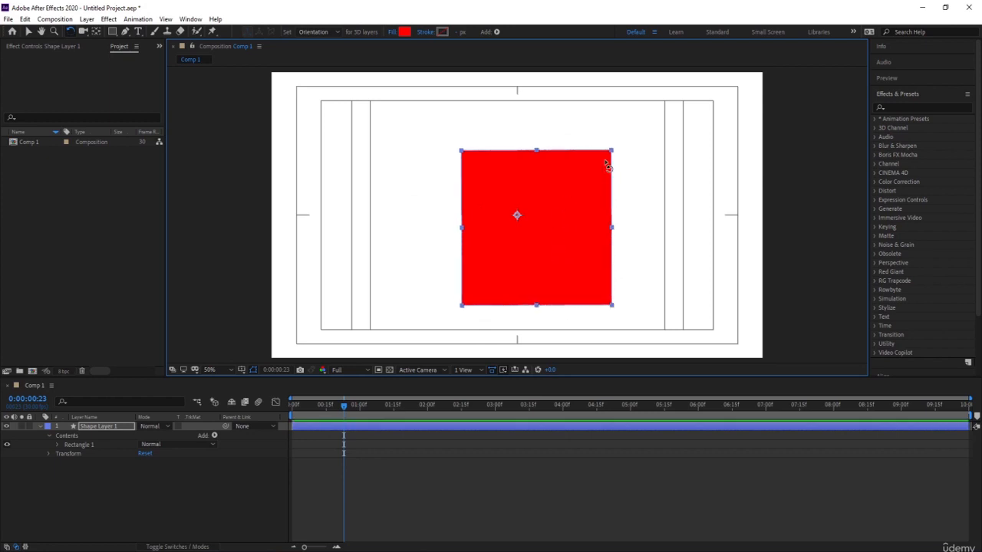
Move the anchor point near the rectangle's upper-right corner with the Pan Behind tool and rotate the rectangle about it.
left_click(97, 31)
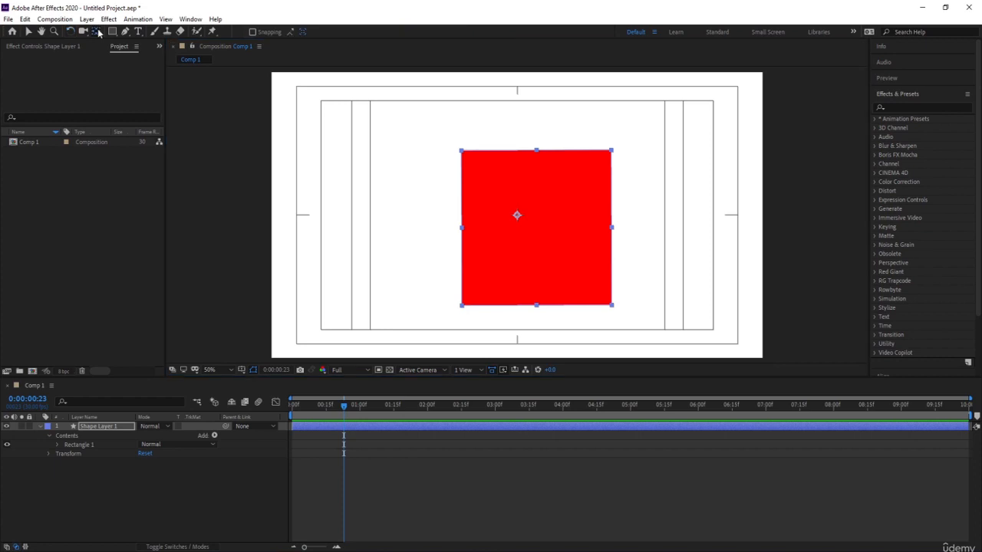
left_click(517, 216)
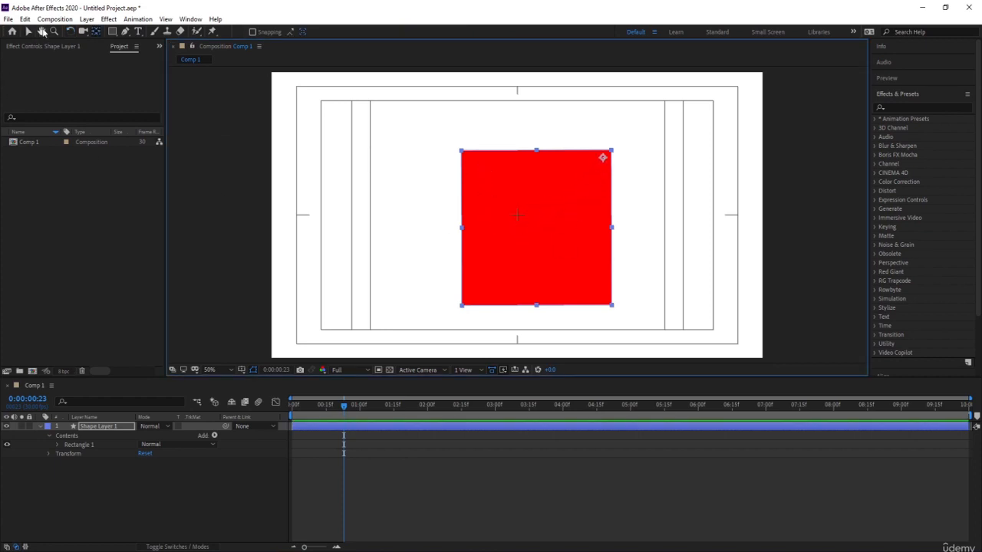
left_click(69, 31)
left_click_drag(485, 239, 524, 212)
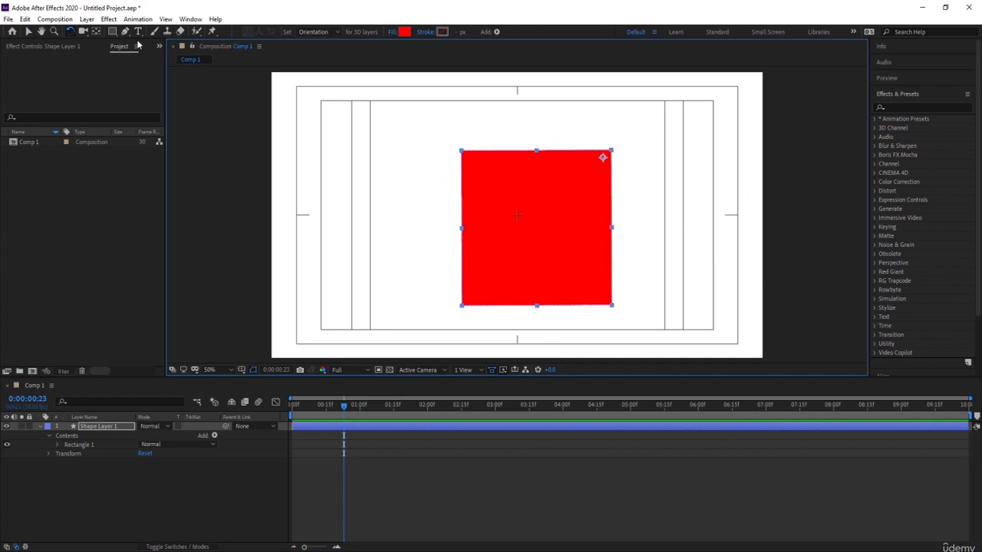
Relocate the anchor point near the rectangle's lower-left corner and rotate the rectangle about that point.
left_click(96, 31)
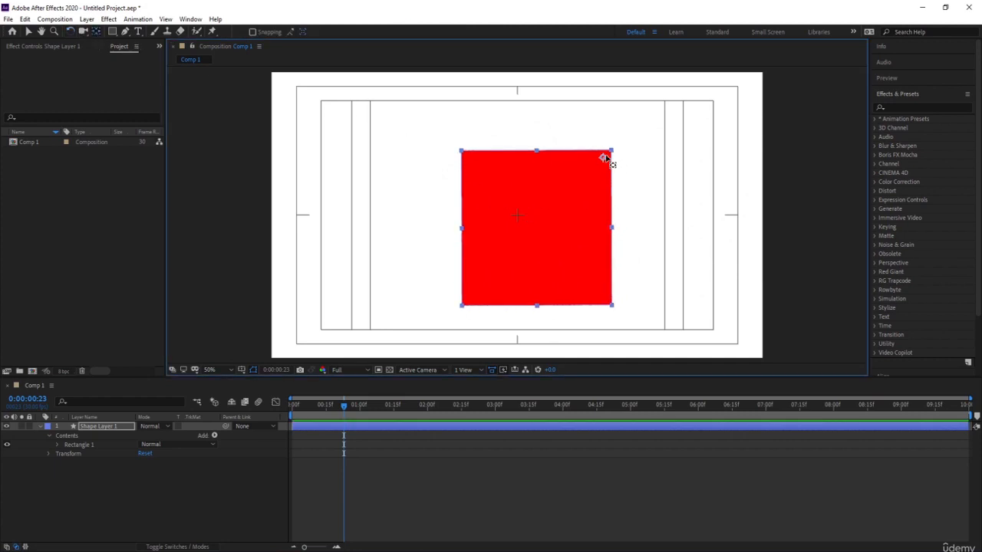
left_click_drag(606, 158, 478, 287)
left_click(70, 31)
mouse_move(560, 188)
left_mouse_down()
mouse_move(574, 230)
mouse_move(546, 257)
mouse_move(510, 175)
mouse_move(572, 228)
mouse_move(550, 188)
mouse_move(552, 204)
mouse_move(520, 219)
left_mouse_up()
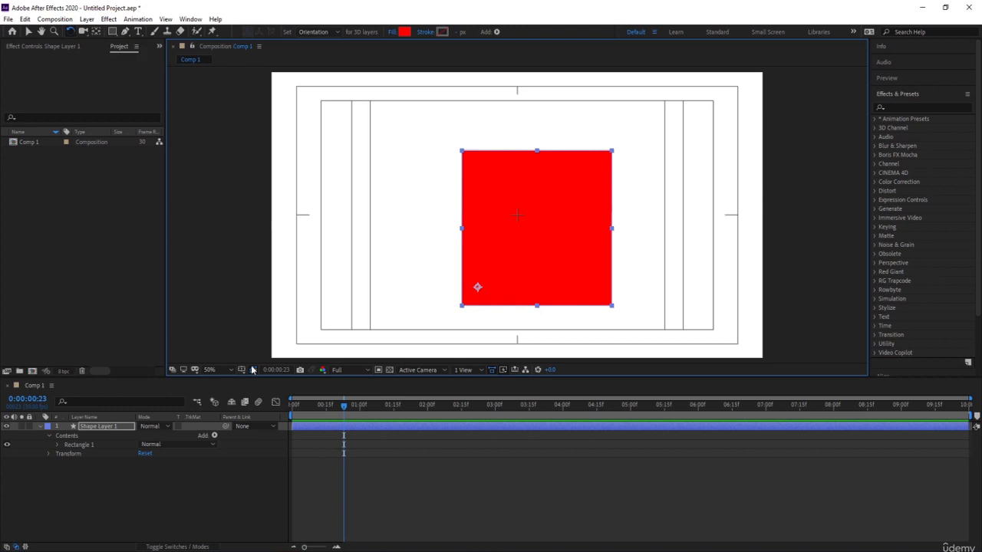
Delete the shape layer containing the red rectangle.
left_click(113, 429)
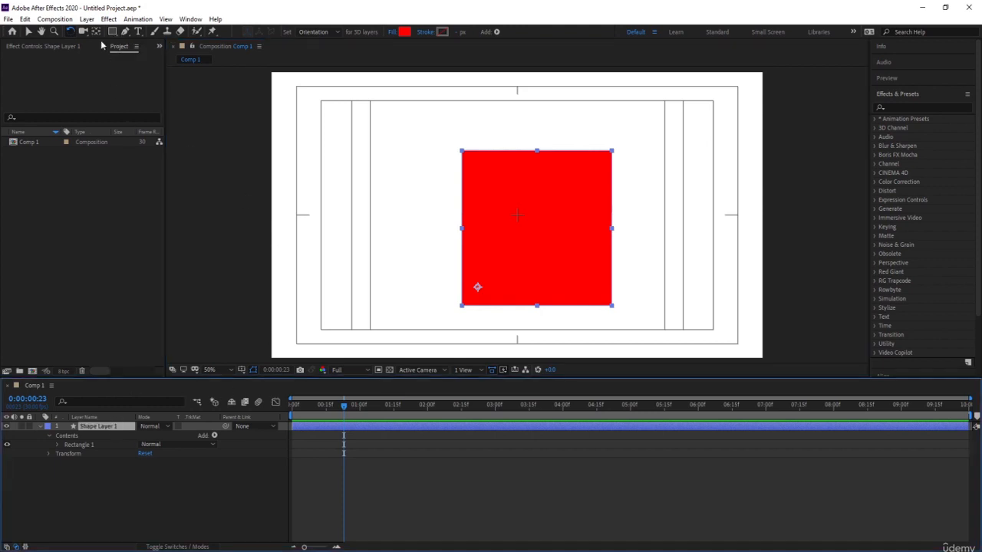
left_click_drag(112, 33, 116, 33)
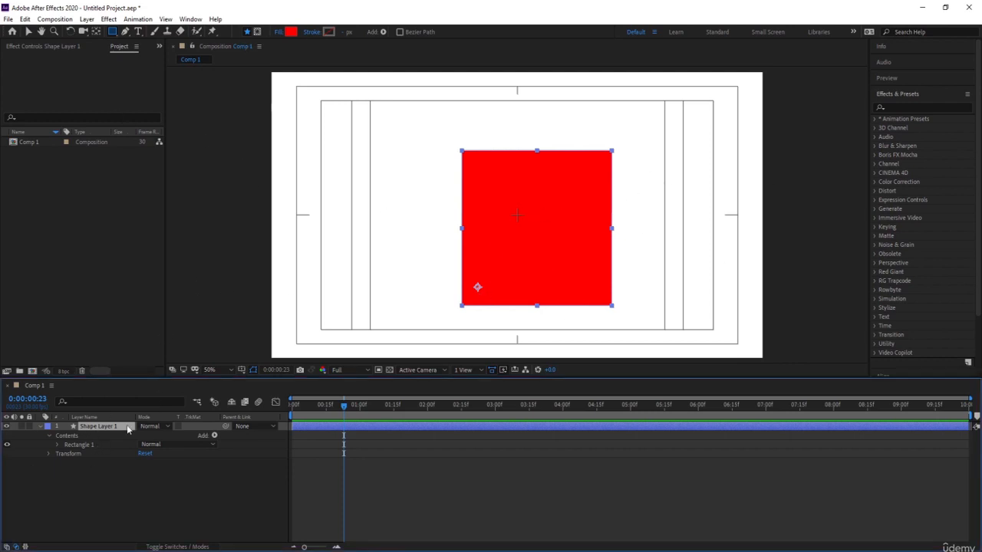
key("Delete")
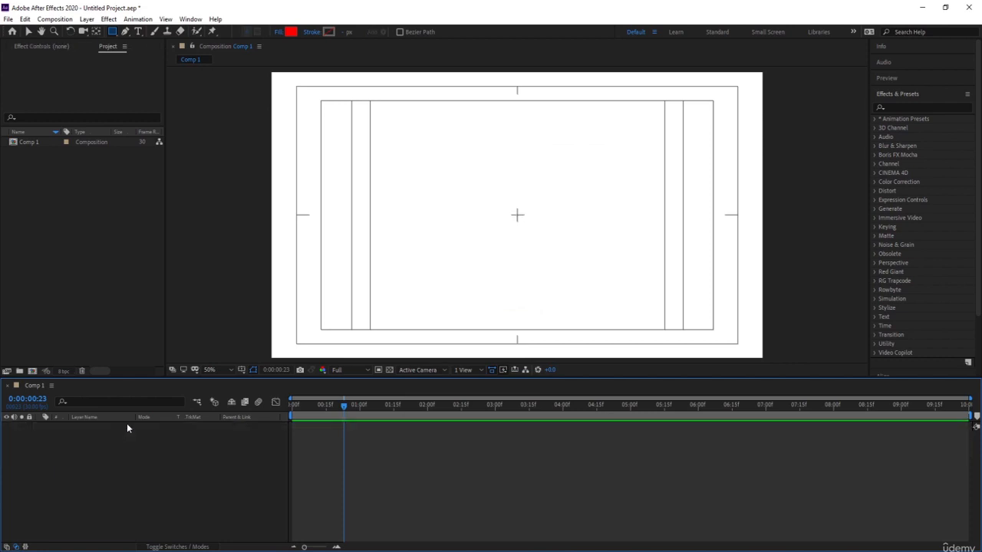
Draw a closed, straight-sided four-point shape in the upper-left part of Comp 1 with the Pen tool.
left_click(127, 31)
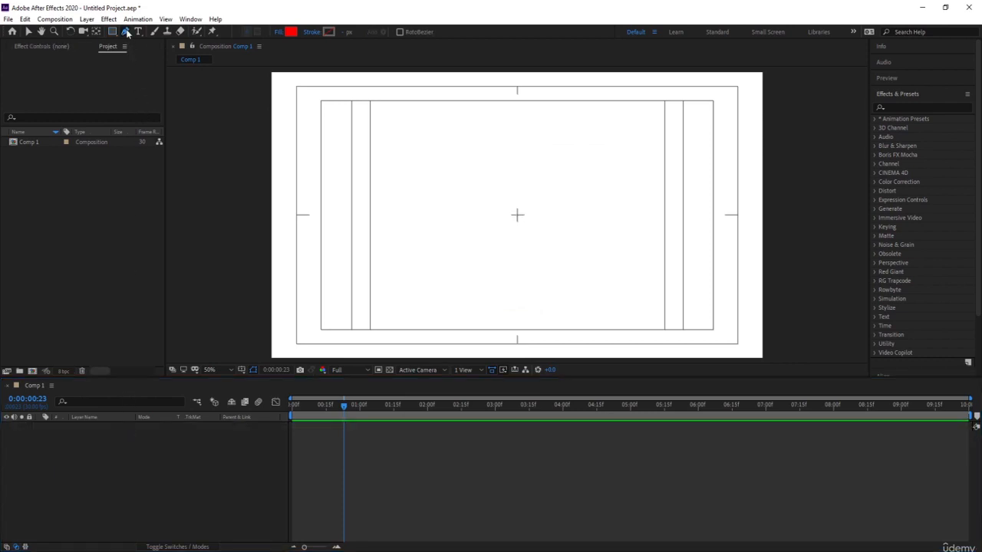
left_click(425, 127)
left_click(369, 192)
left_click(466, 251)
left_click(513, 170)
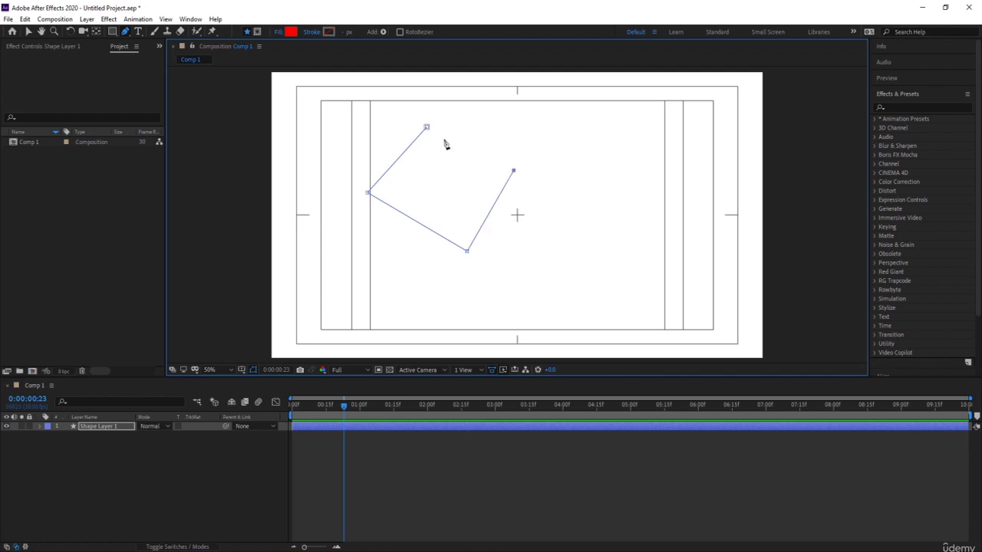
left_click(426, 127)
Delete the shape layer containing the four-point pen shape.
left_click(211, 464)
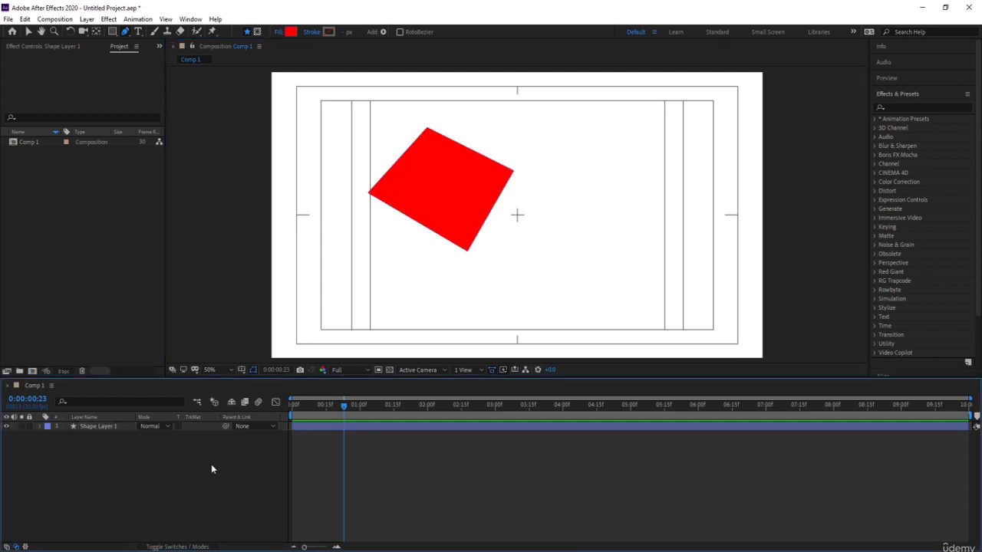
left_click(107, 427)
key("Delete")
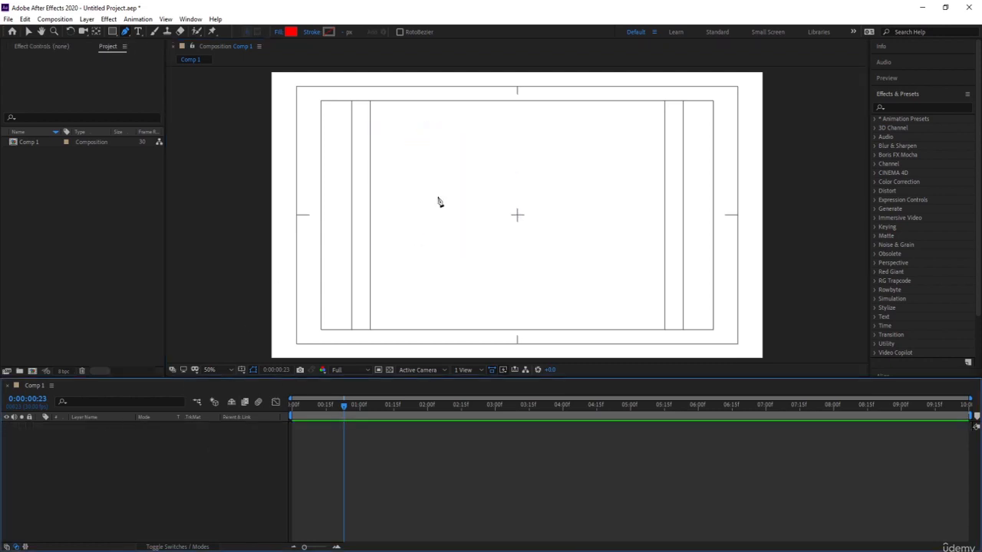
Draw a looping curved path of five points across the middle of Comp 1 with the Pen tool.
left_click(452, 143)
left_click_drag(433, 231, 575, 235)
left_click_drag(538, 154, 616, 245)
left_click_drag(527, 273, 443, 175)
left_click_drag(555, 92, 661, 112)
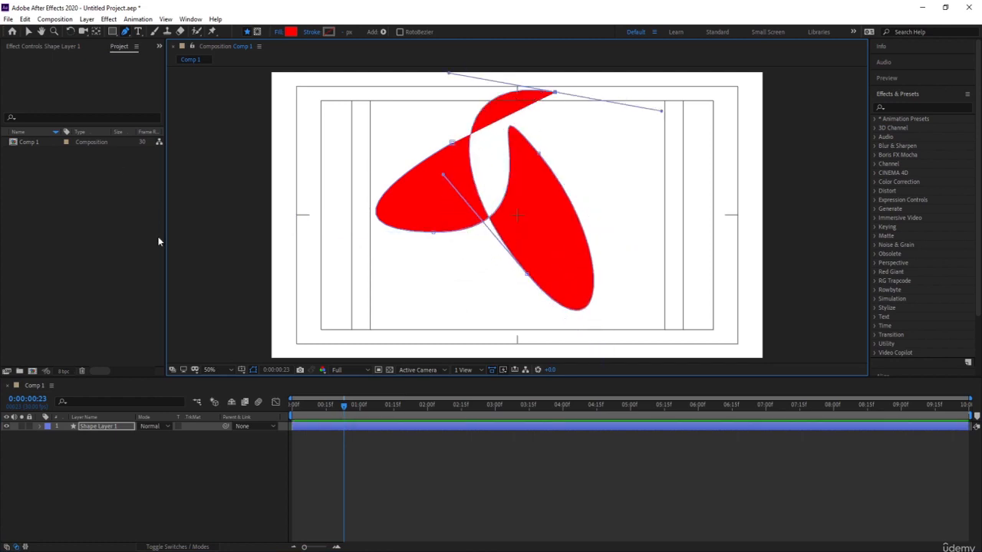
Delete the shape layer containing the looping curved pen path.
left_click(80, 432)
left_click(80, 426)
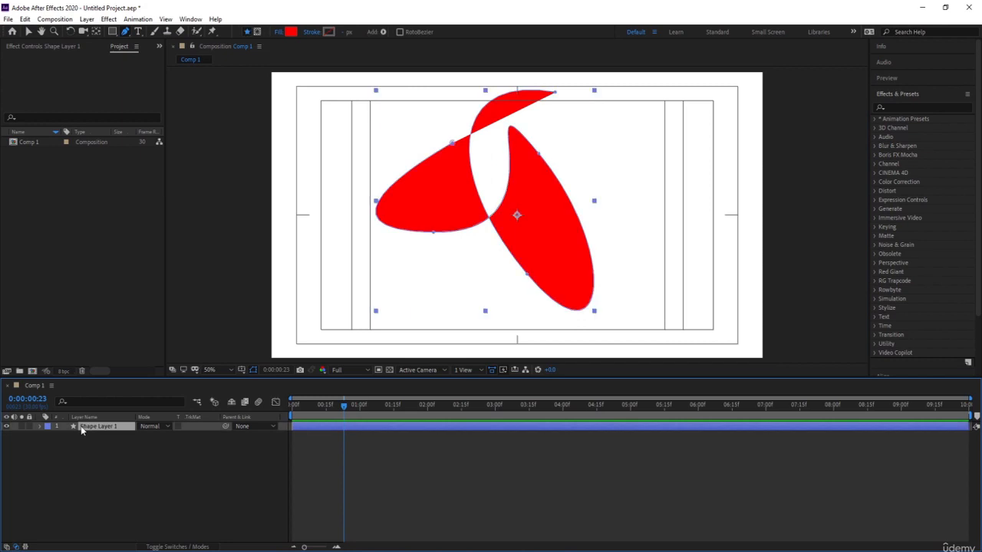
key("Delete")
Set up the Type tool with the Montserrat Bold font and a red FF0000 text fill.
left_click(138, 32)
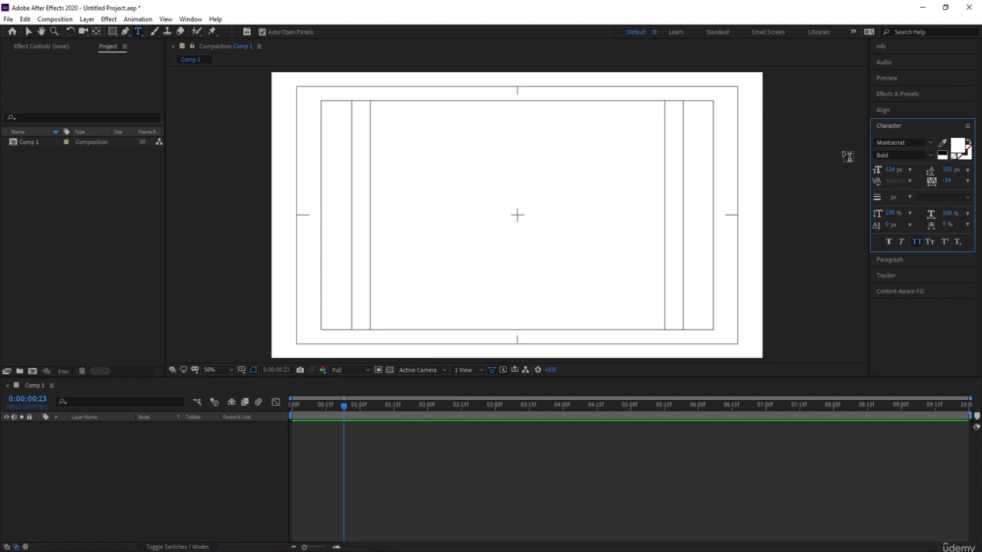
left_click(928, 144)
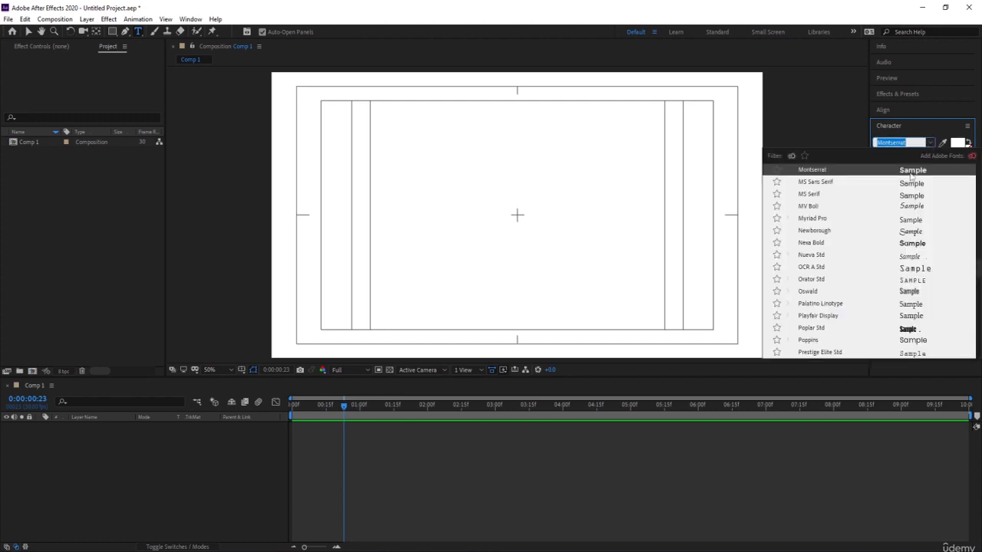
left_click(911, 172)
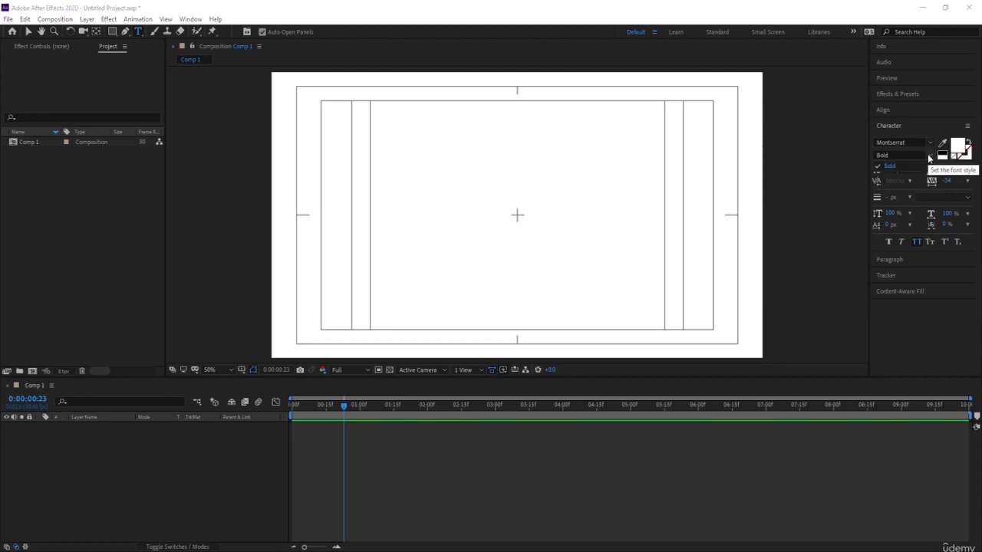
left_click(929, 155)
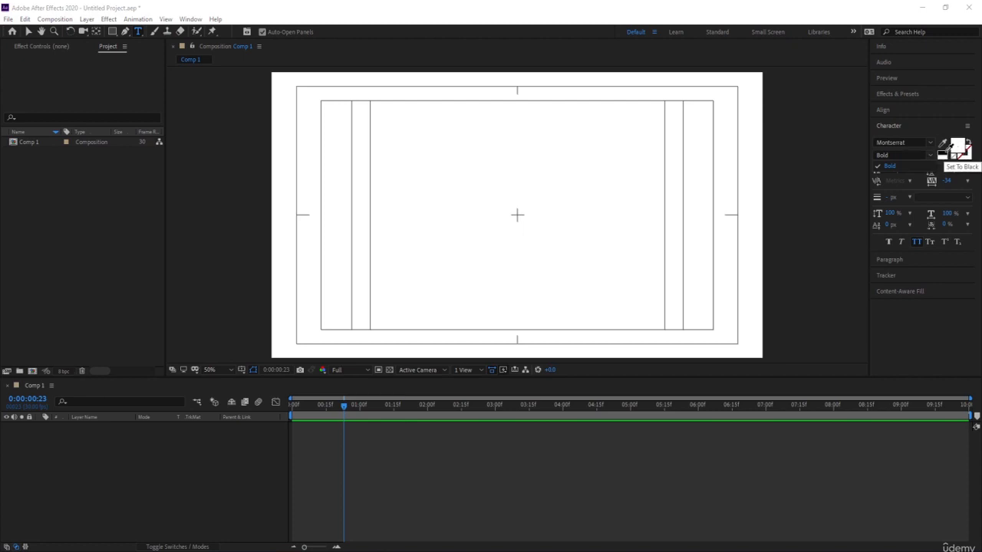
left_click(942, 152)
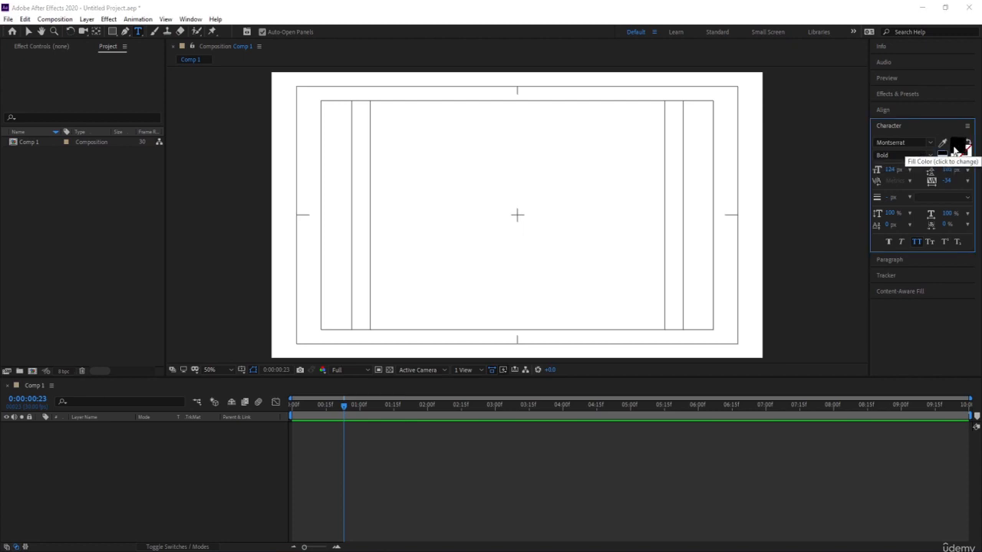
left_click(958, 146)
left_click(149, 234)
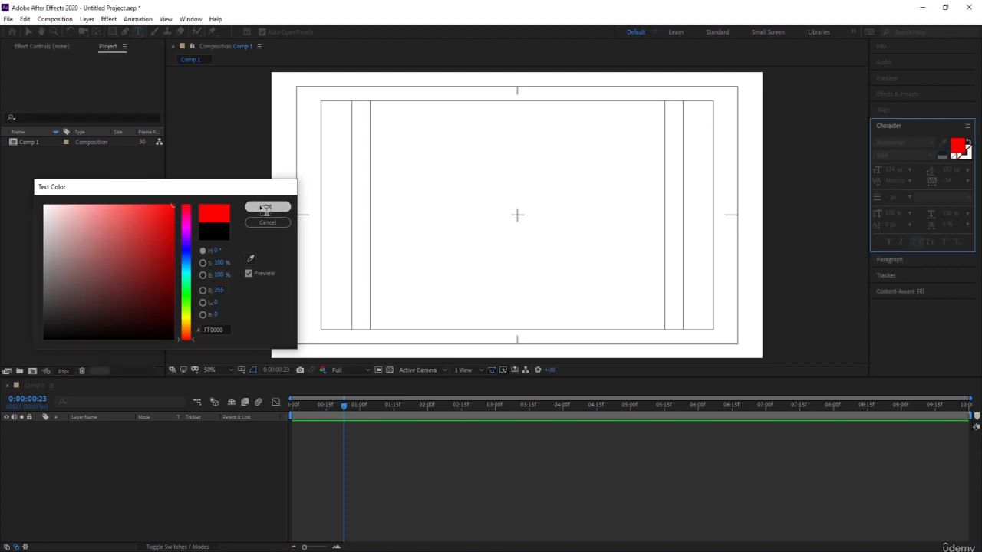
left_click(264, 206)
Create a text line reading "vmdoojfismvkfdffav" in Comp 1, starting a little left of the composition's centre.
left_click(139, 34)
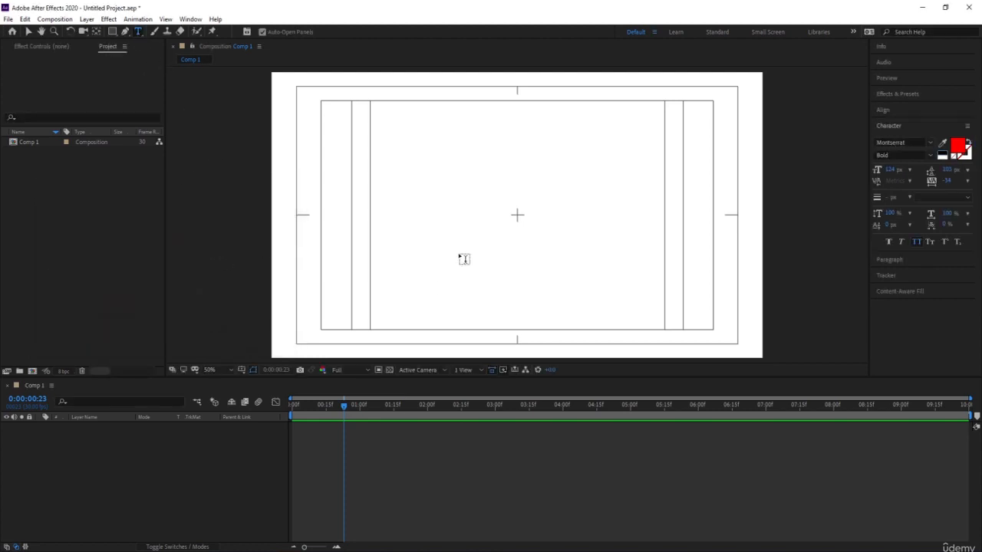
left_click(427, 214)
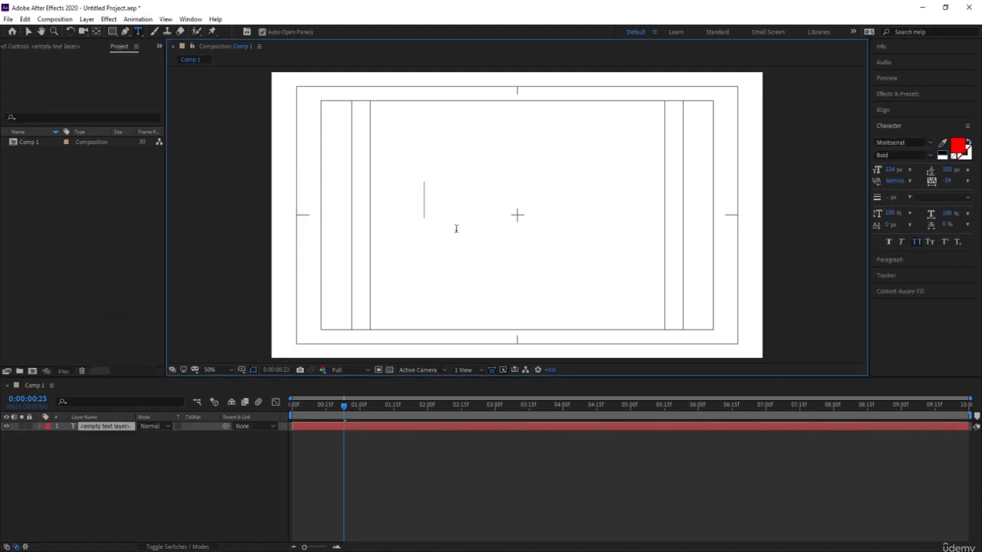
type("vmdoojfismvkvmijvnjsn")
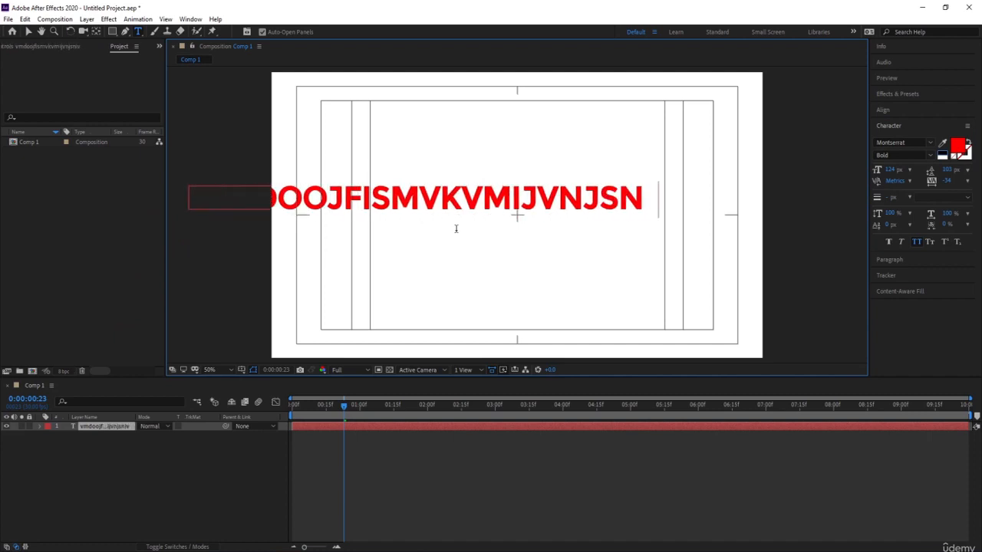
type("iv")
key("BackSpace")
key("BackSpace")
key("BackSpace")
key("BackSpace")
key("BackSpace")
key("BackSpace")
key("BackSpace")
key("BackSpace")
key("BackSpace")
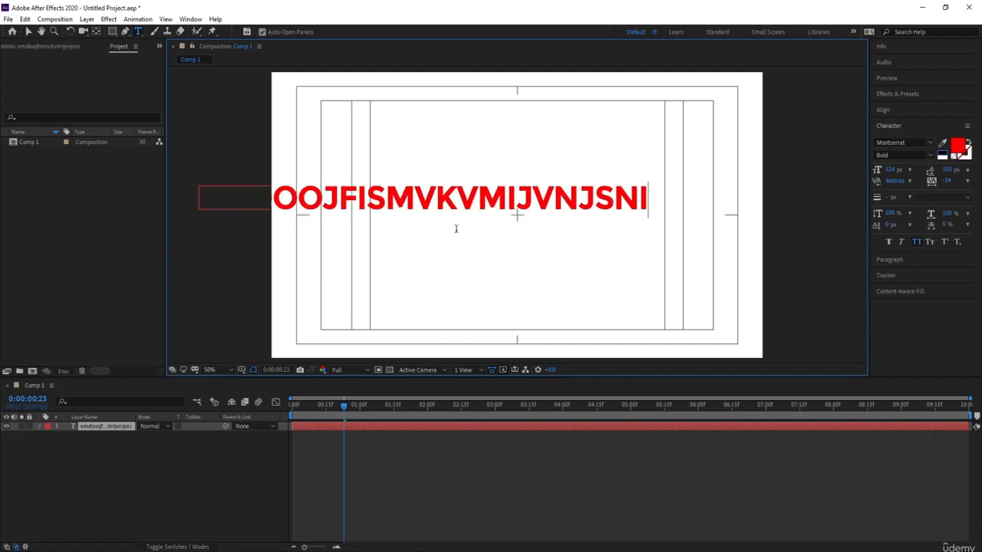
key("BackSpace")
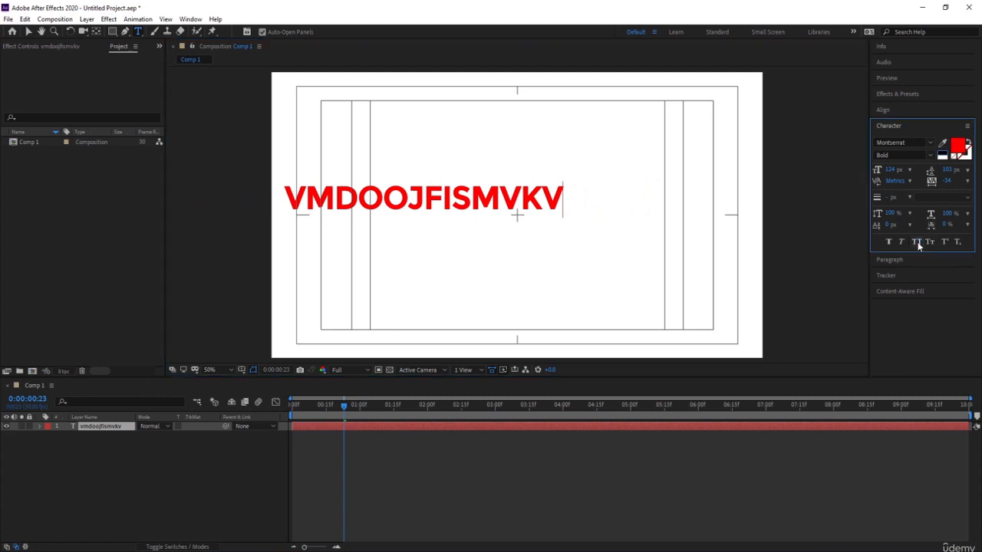
left_click(544, 200)
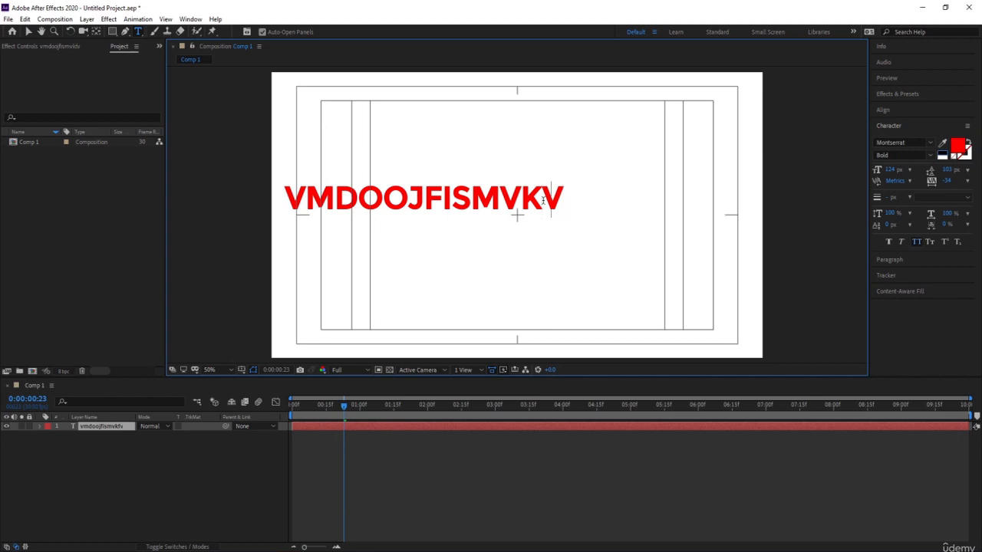
type("FDFFA")
Replace the whole text line with "ffefscdfwcsc" and turn off All Caps.
key("ctrl+a")
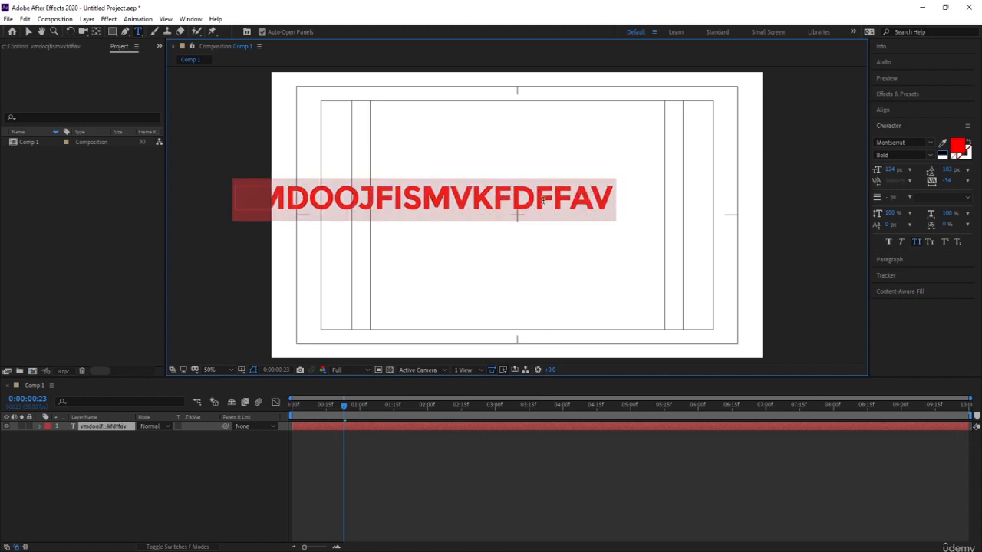
key("BackSpace")
left_click(919, 243)
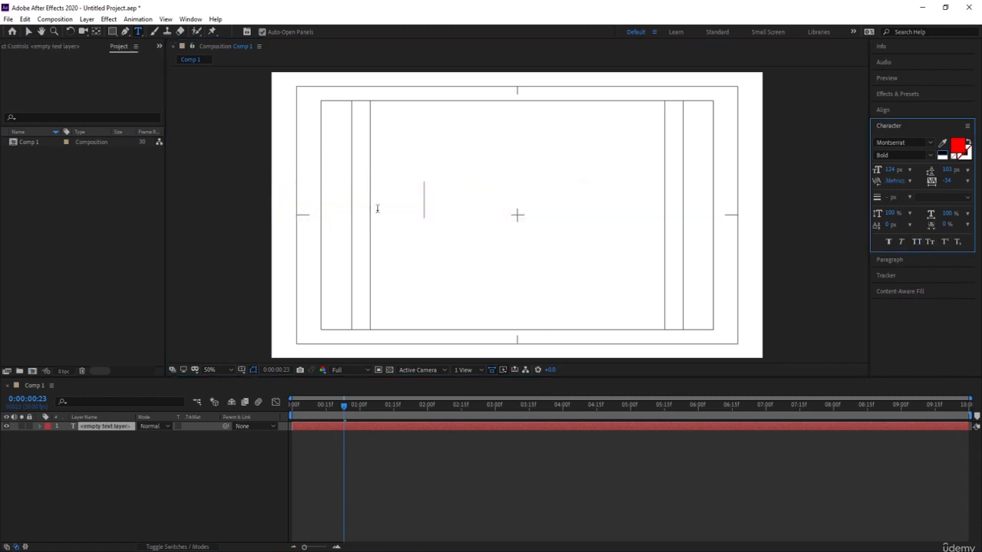
left_click(435, 222)
type("ffefscdf")
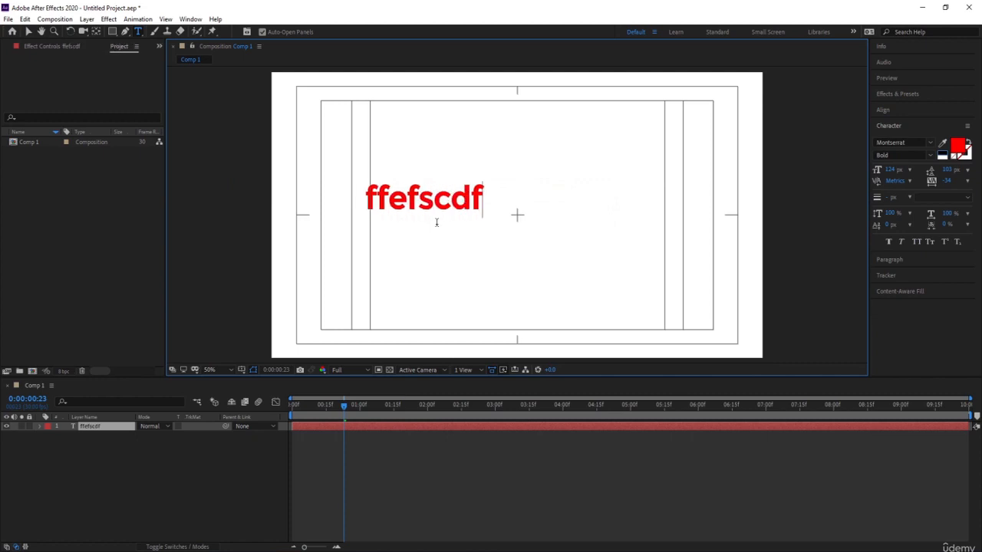
type("wcsc")
Try Faux Italic and Faux Bold on the whole text and turn both off again.
key("ctrl+a")
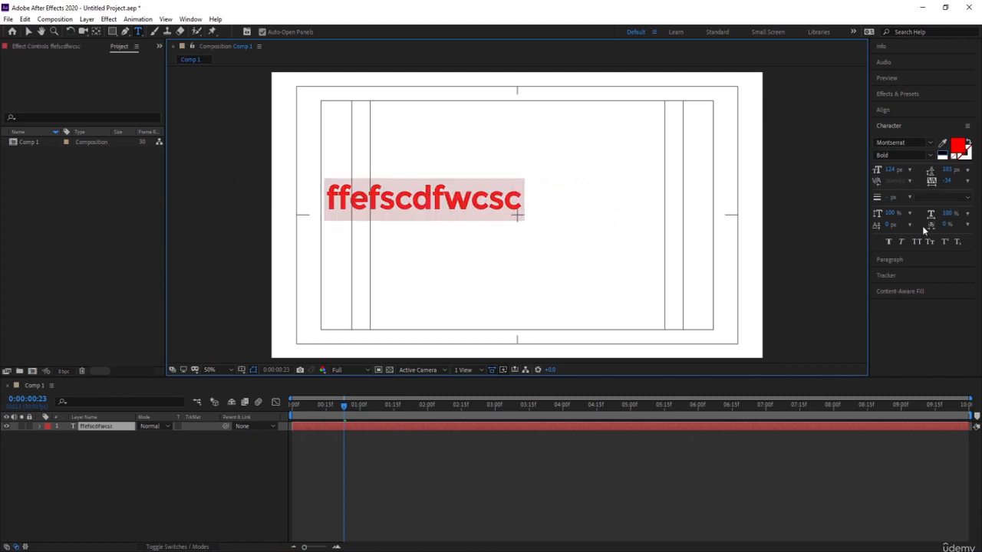
left_click(901, 242)
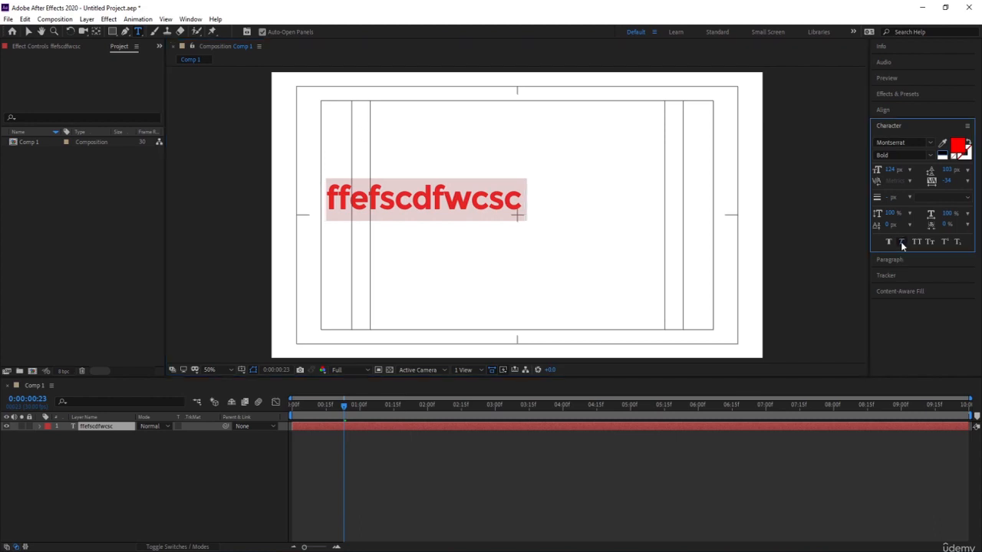
left_click(889, 242)
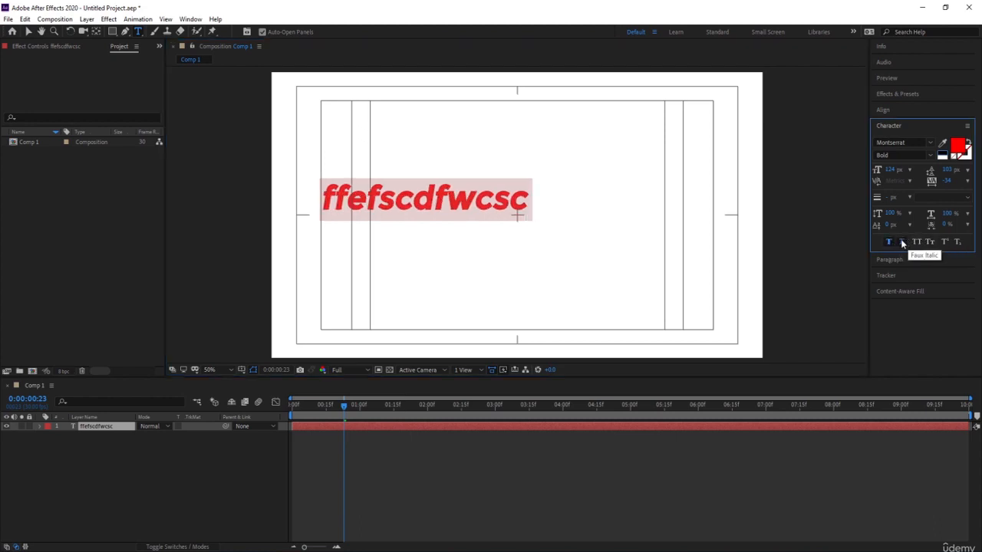
left_click(901, 243)
left_click(888, 242)
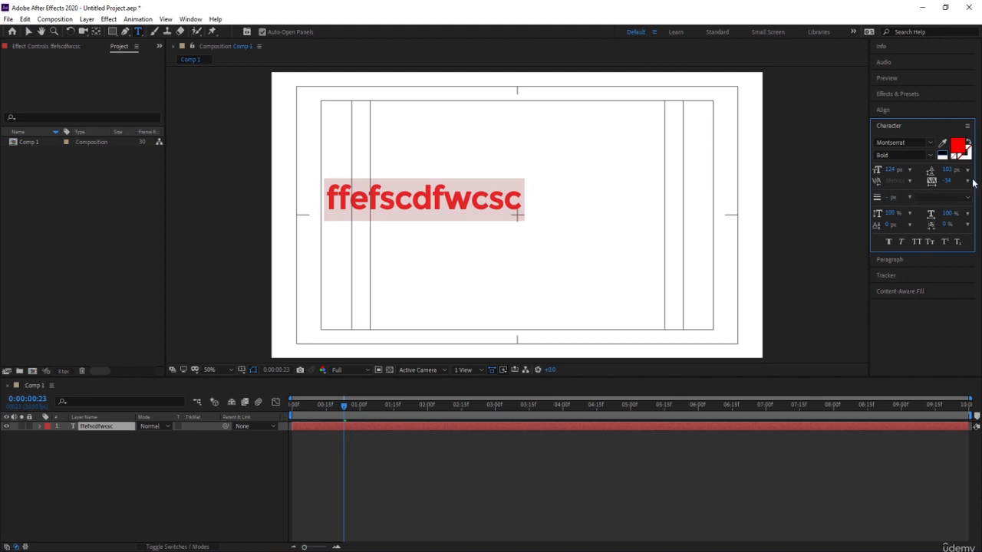
Format the text with -50 tracking, a black 5 px stroke and a 176 px font size.
left_click_drag(947, 182, 888, 167)
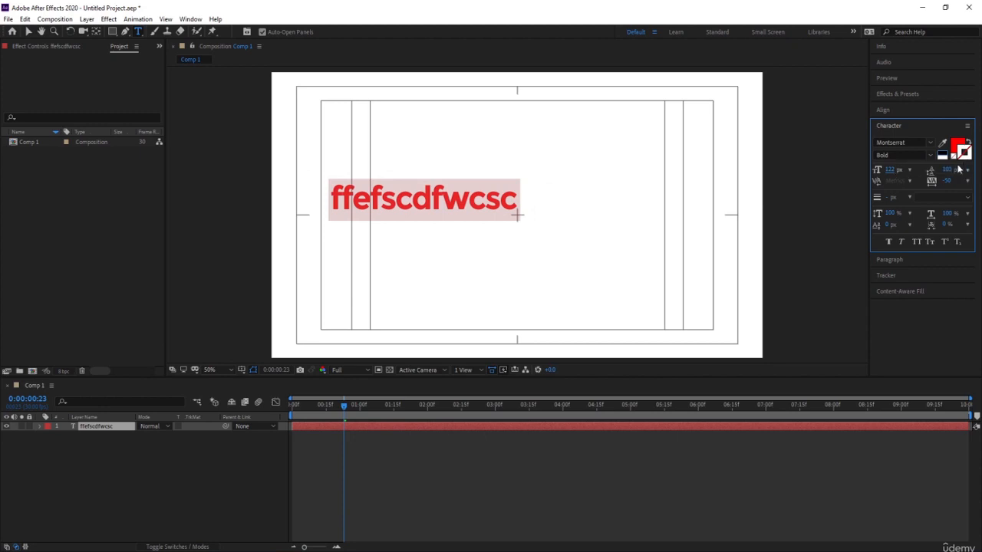
left_click(942, 153)
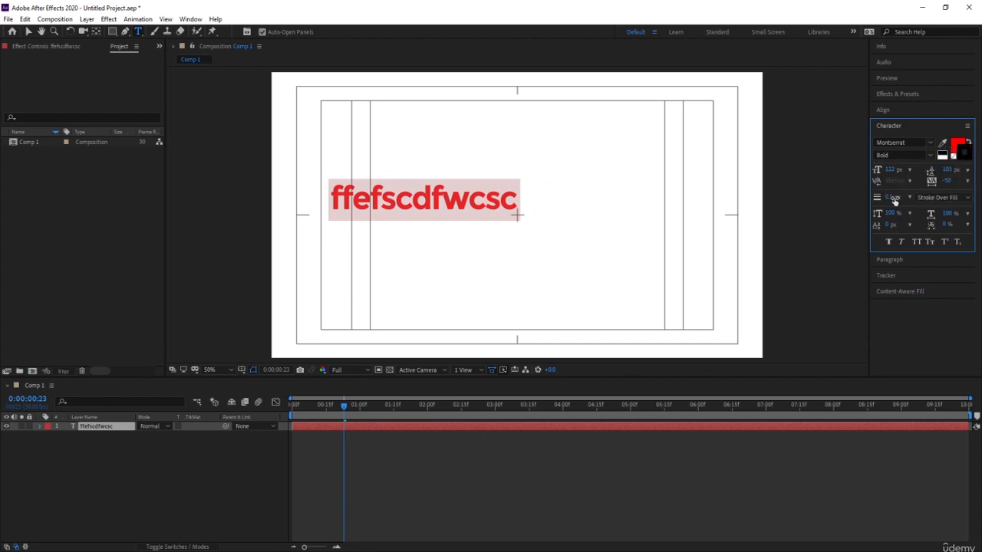
left_click_drag(892, 198, 897, 198)
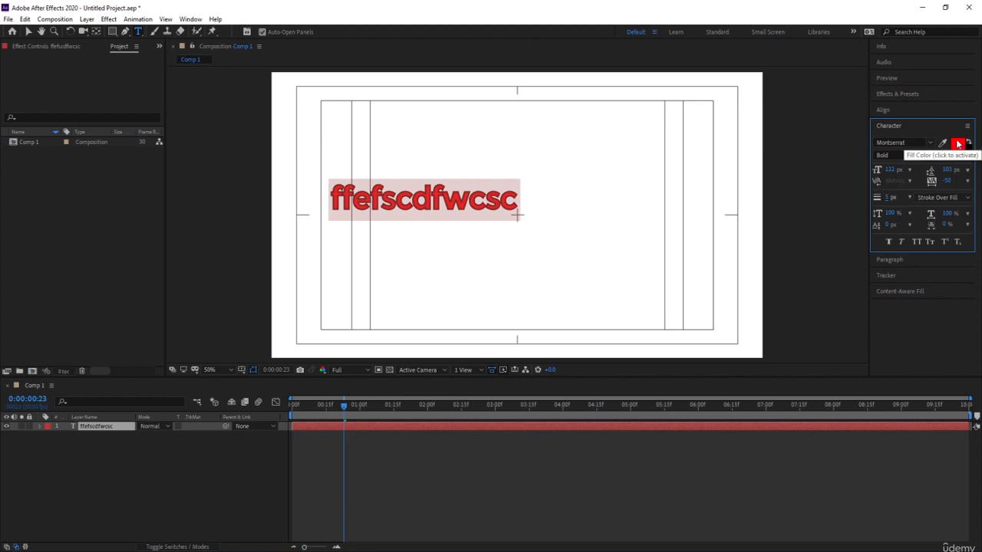
left_click_drag(890, 170, 918, 176)
left_click(59, 462)
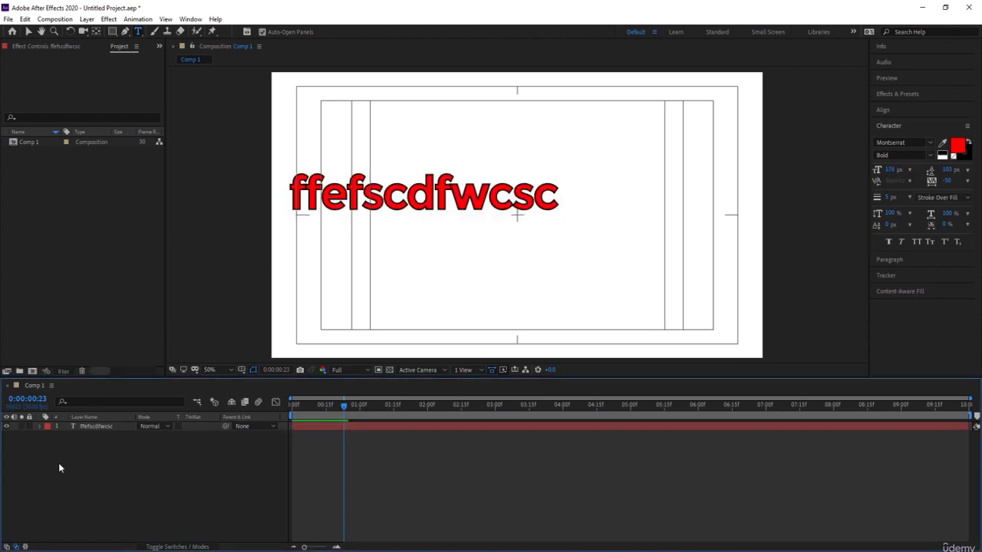
Delete the text layer "ffefscdfwcsc" and collapse the character settings.
left_click(84, 427)
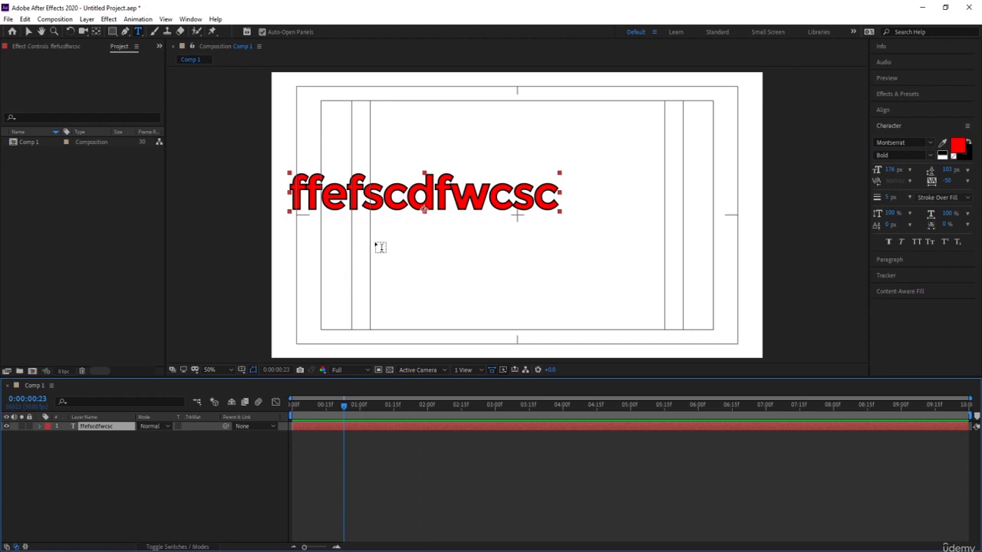
key("Delete")
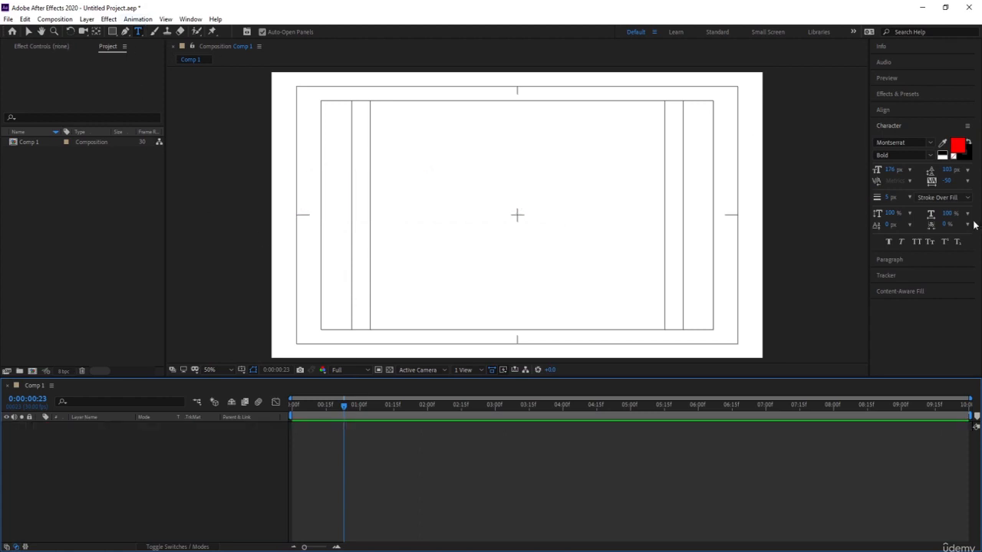
left_click(888, 126)
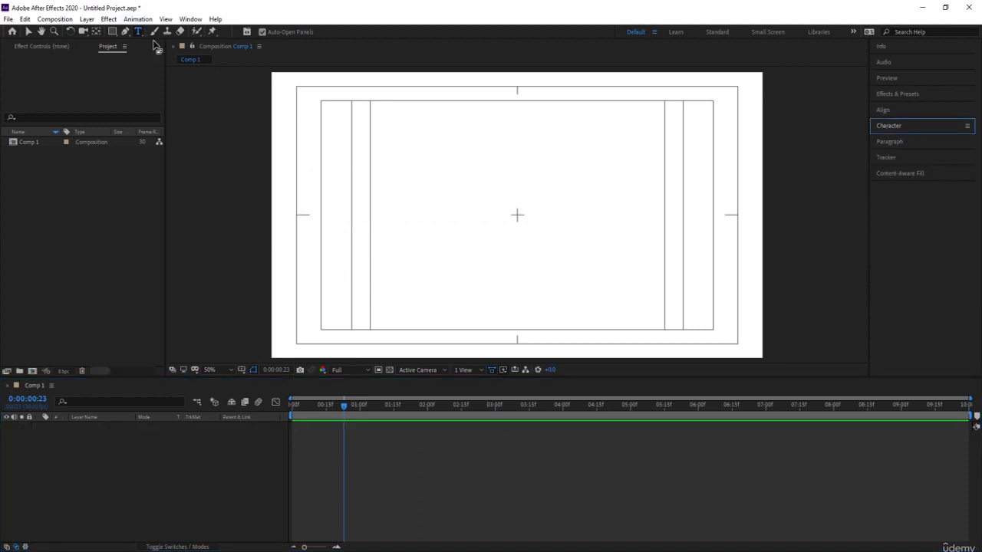
Activate the Eraser tool.
left_click(177, 33)
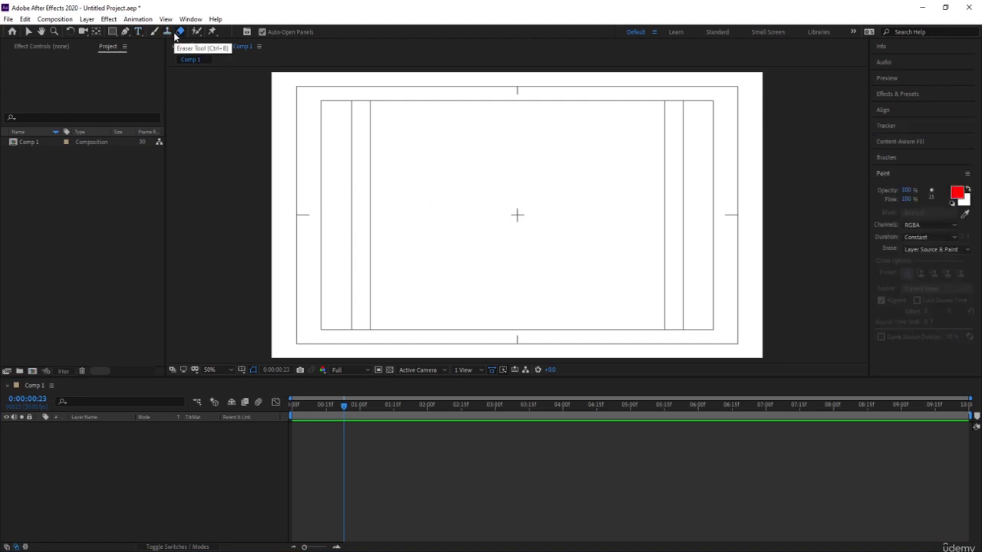